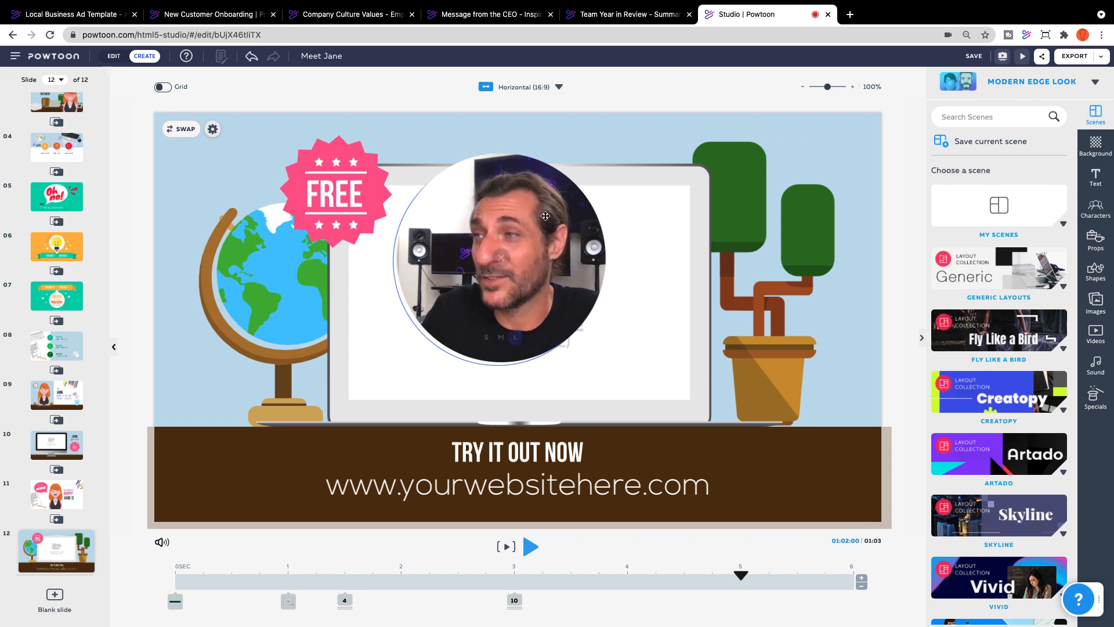
{"action": "left_click", "coordinate": [569, 236]}
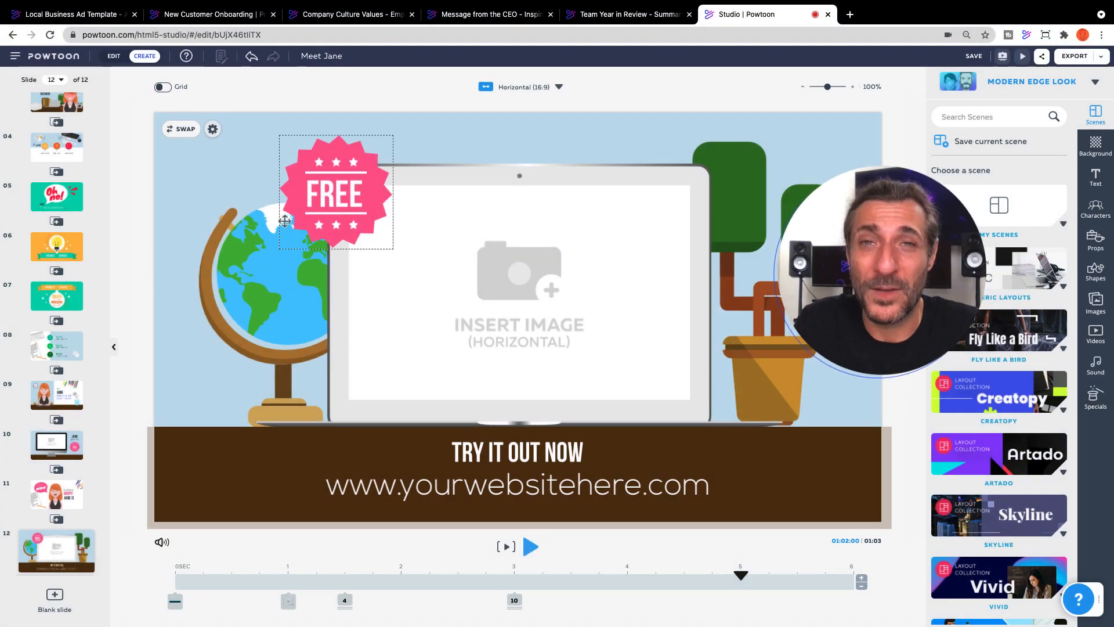
{"action": "left_click", "coordinate": [257, 233]}
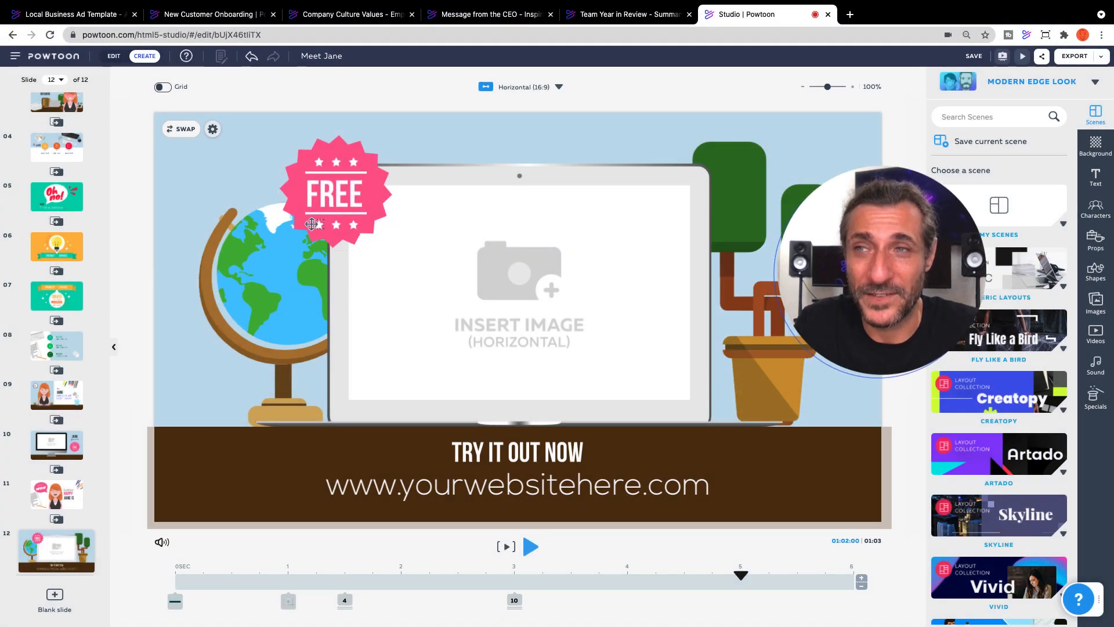
On slide 1, replace the [JOB TITLE] placeholder with "freelance social media manager"
{"action": "scroll", "coordinate": [35, 174], "scroll_direction": "up", "scroll_amount": 2}
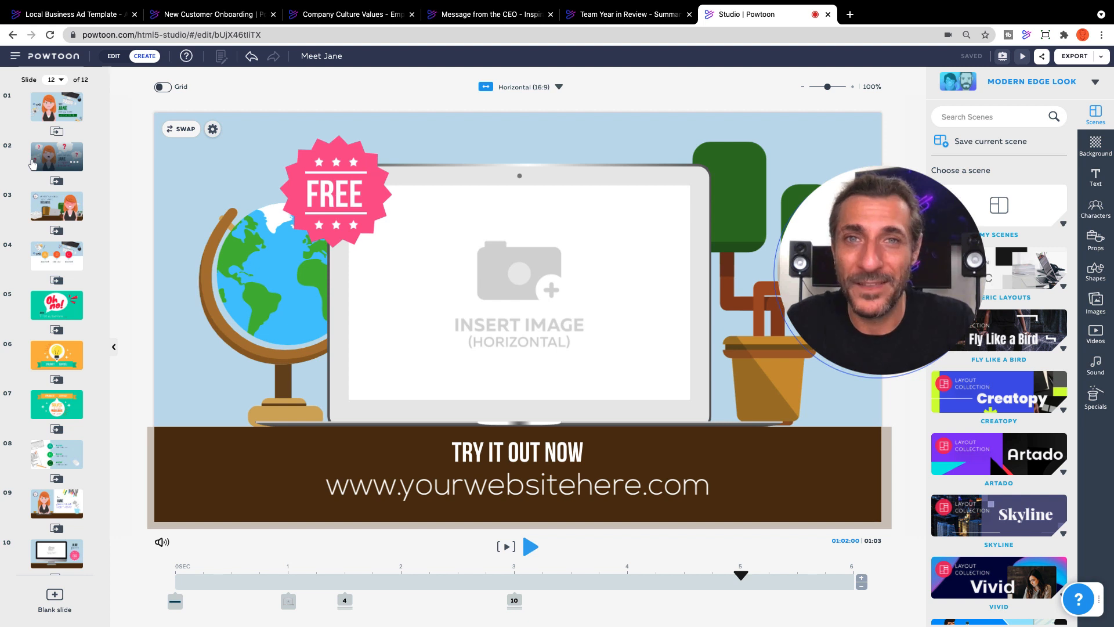
{"action": "left_click", "coordinate": [40, 114]}
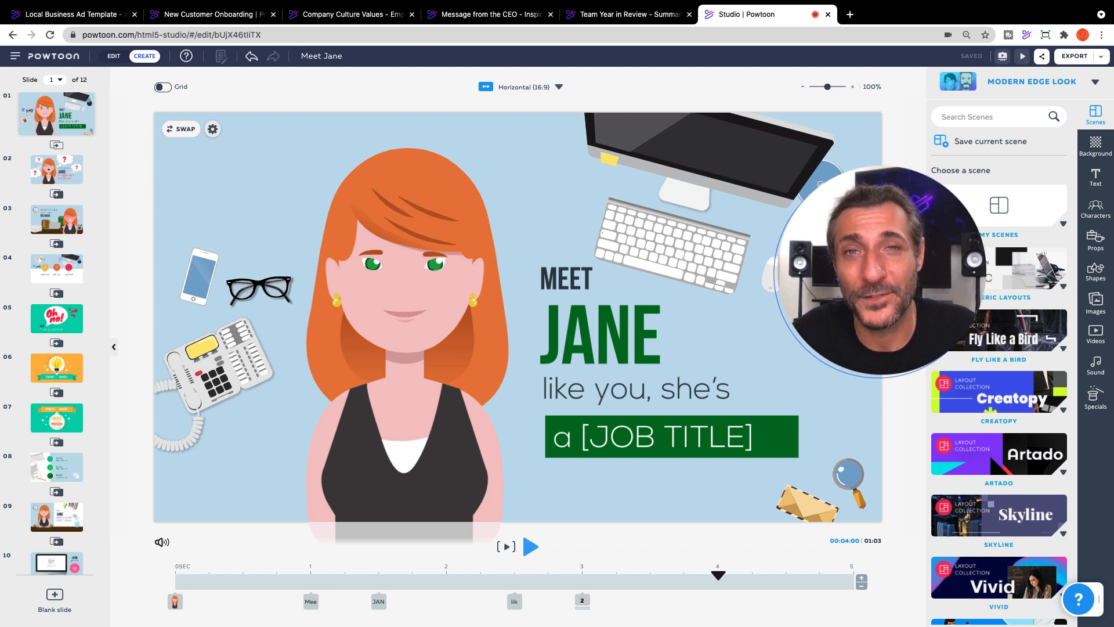
{"action": "double_click", "coordinate": [649, 448]}
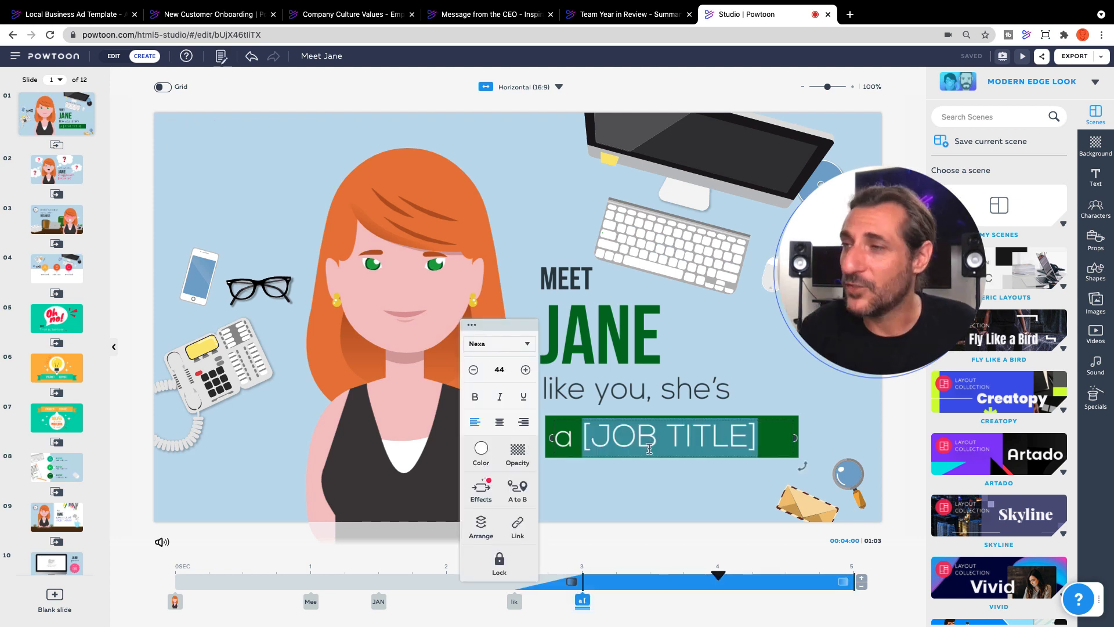
{"action": "type", "text": "free"}
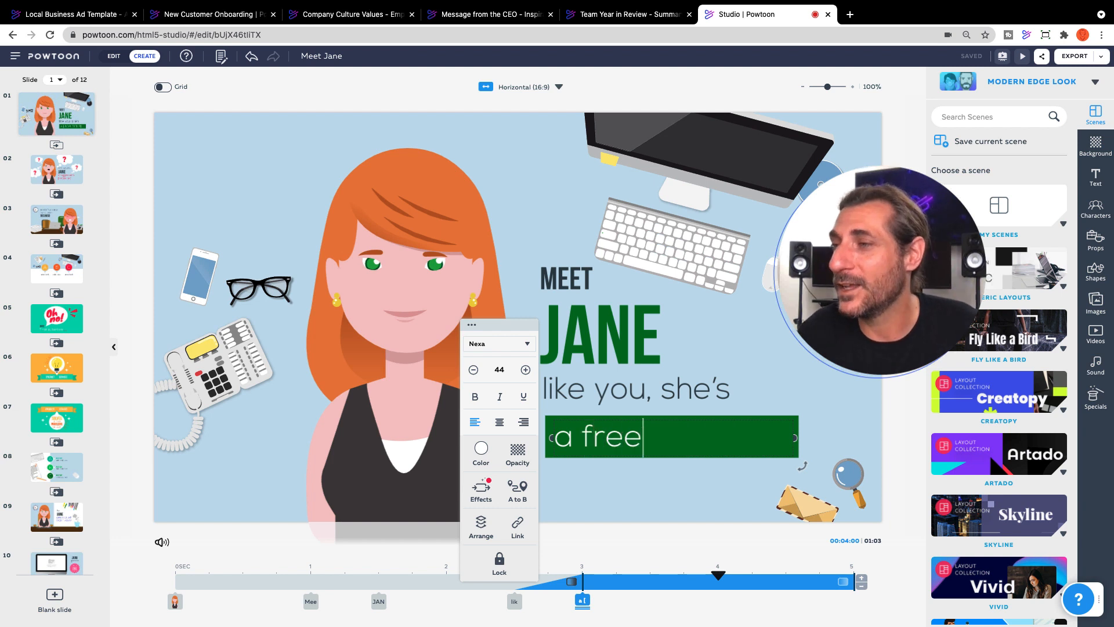
{"action": "type", "text": "lance social me"}
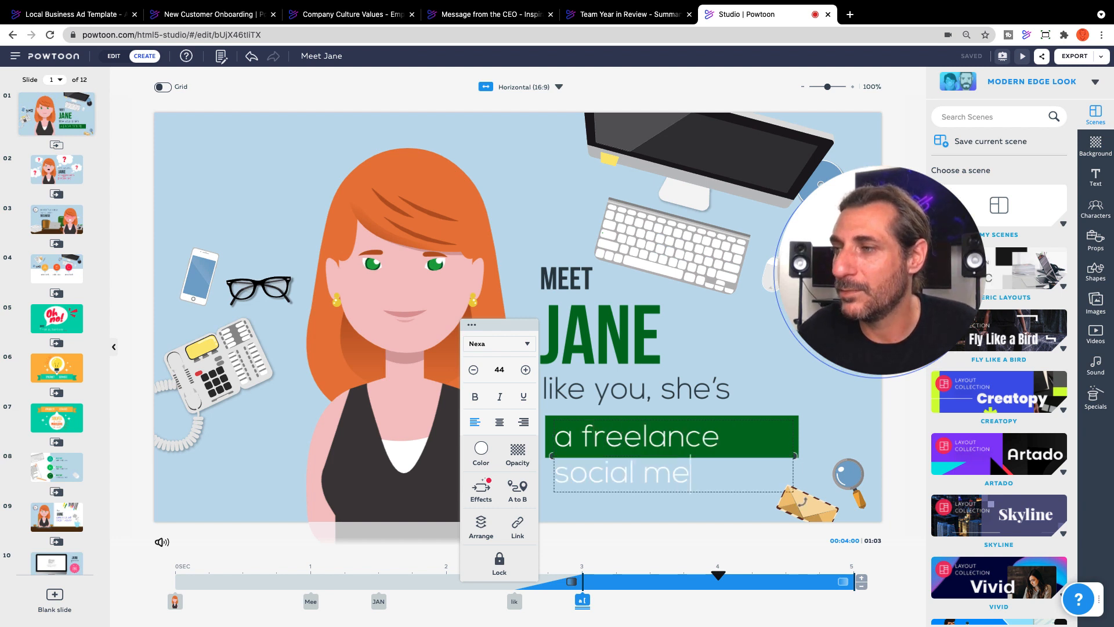
{"action": "type", "text": "dia manager"}
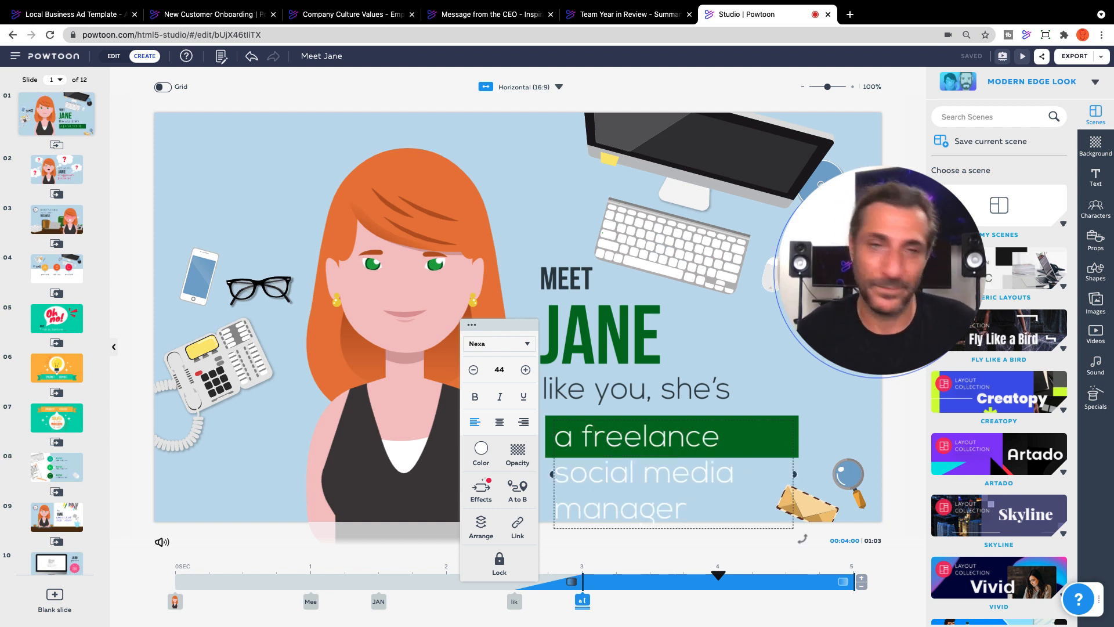
{"action": "left_click", "coordinate": [864, 408]}
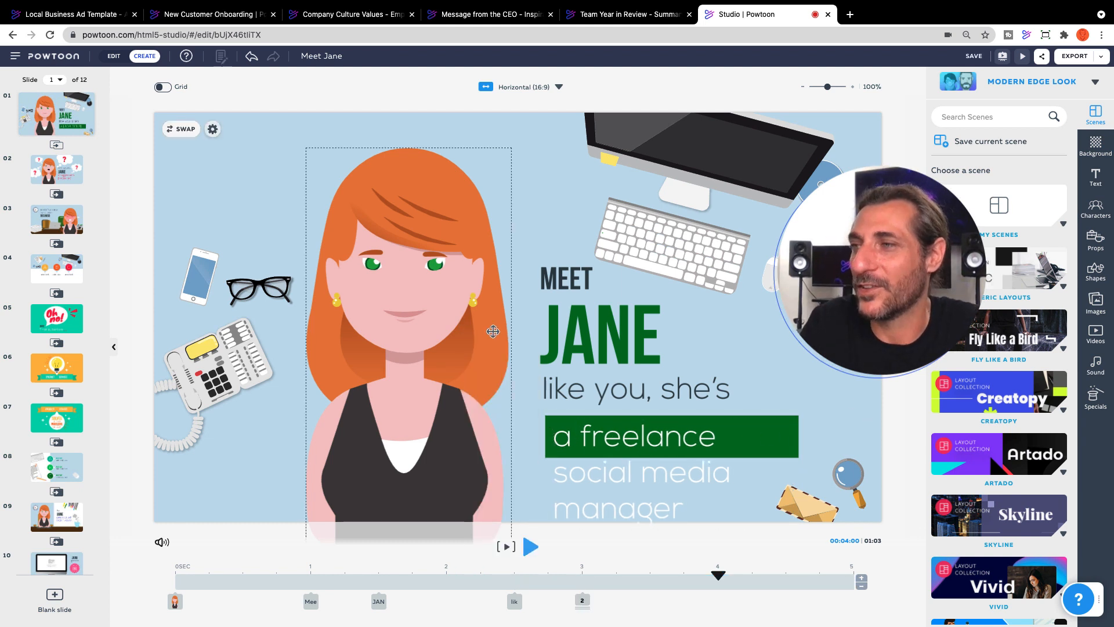
Reduce the font size of the job title text on slide 1 to 35
{"action": "left_click", "coordinate": [751, 432]}
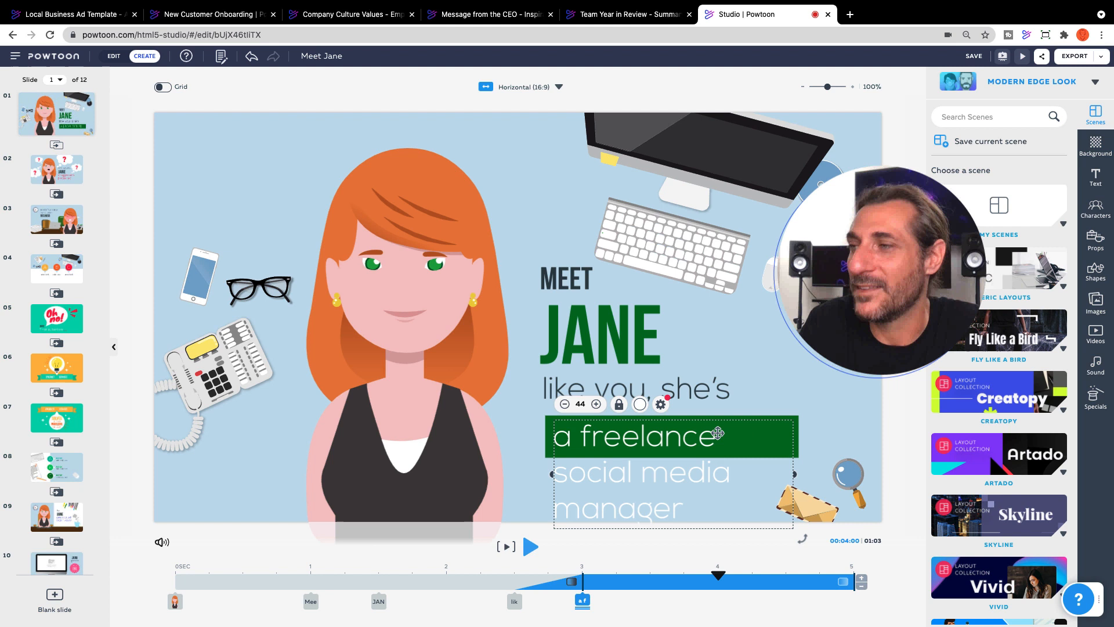
{"action": "left_click", "coordinate": [564, 405]}
{"action": "left_click", "coordinate": [564, 405]}
{"action": "left_click", "coordinate": [564, 405]}
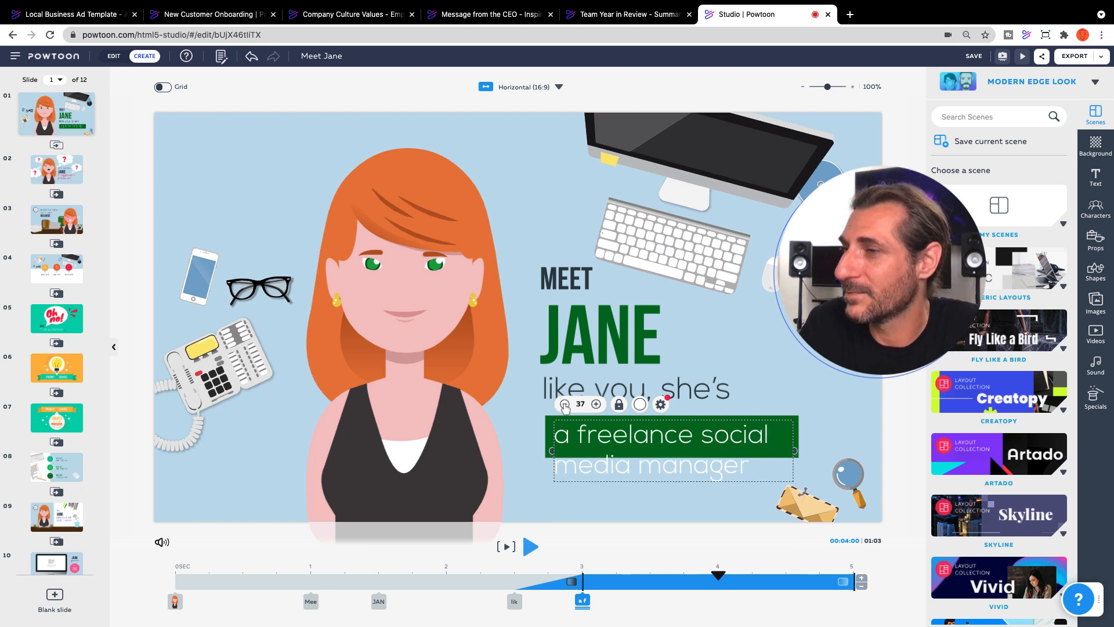
{"action": "left_click", "coordinate": [564, 405]}
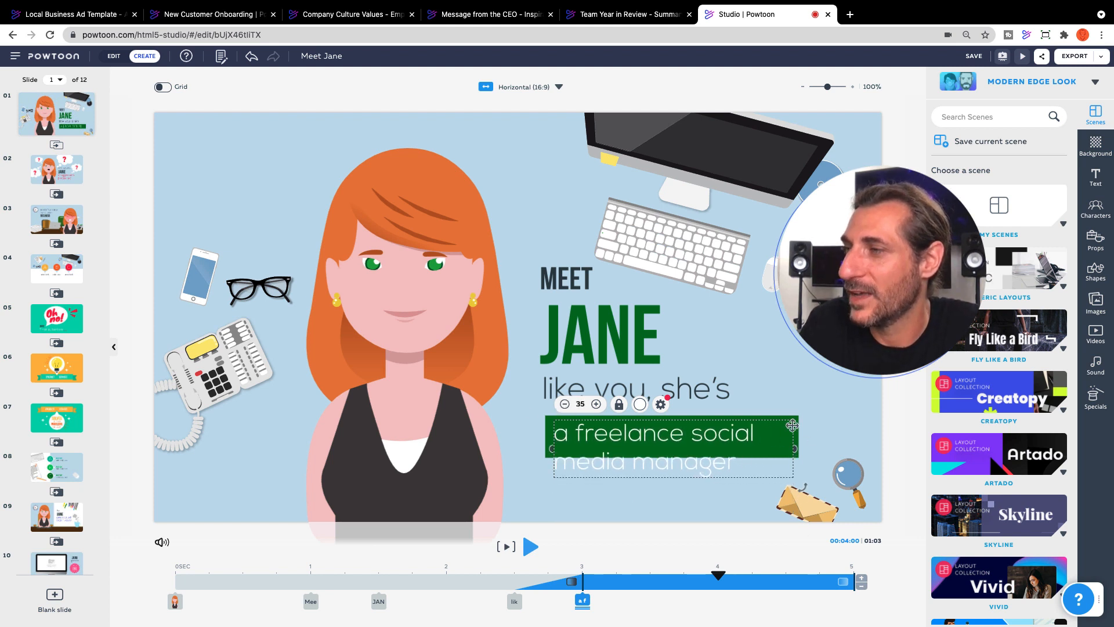
Extend the green box downwards behind both lines of the job title and narrow it from its right edge
{"action": "left_click_drag", "start_coordinate": [672, 458], "coordinate": [670, 484]}
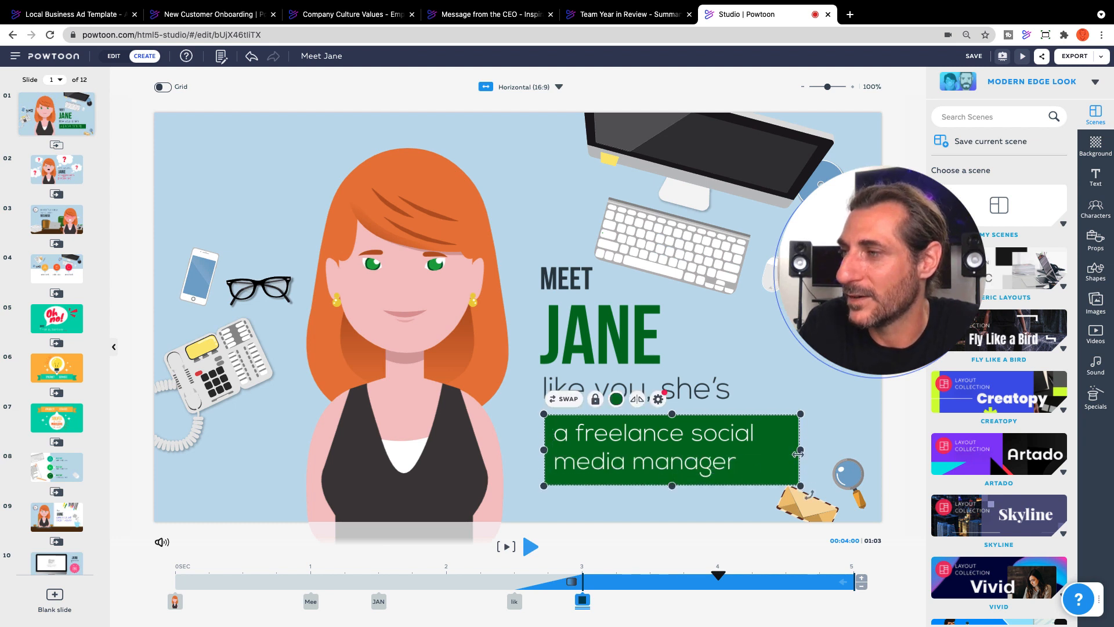
{"action": "left_click_drag", "start_coordinate": [800, 449], "coordinate": [776, 450]}
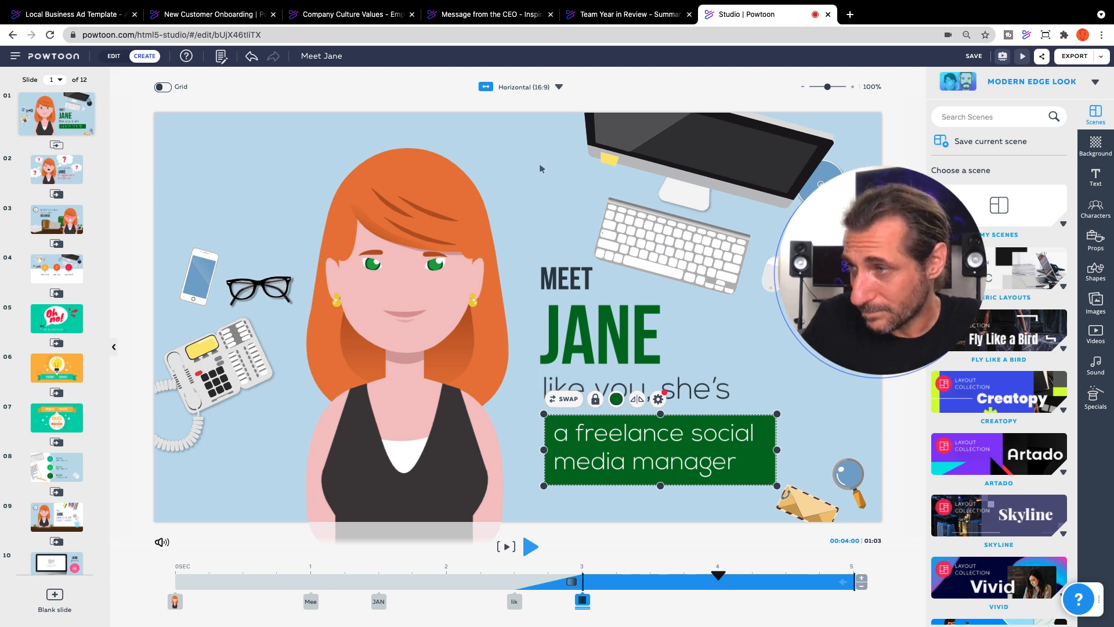
{"action": "left_click", "coordinate": [230, 157]}
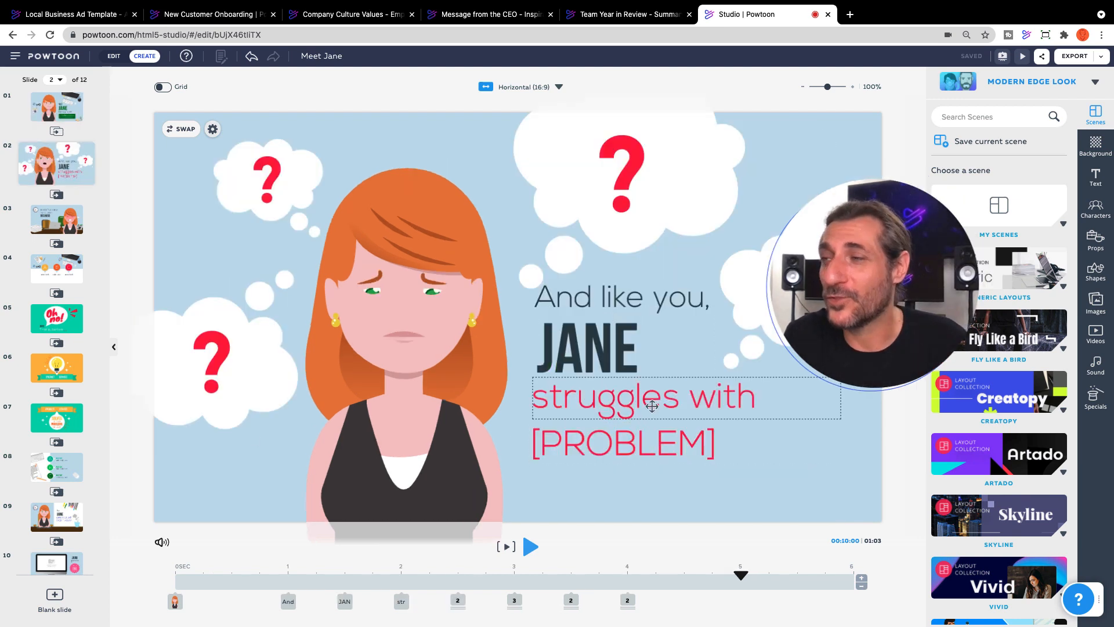
On slide 2, replace the [PROBLEM] placeholder with "keeping dozens of accounts in order"
{"action": "double_click", "coordinate": [643, 449]}
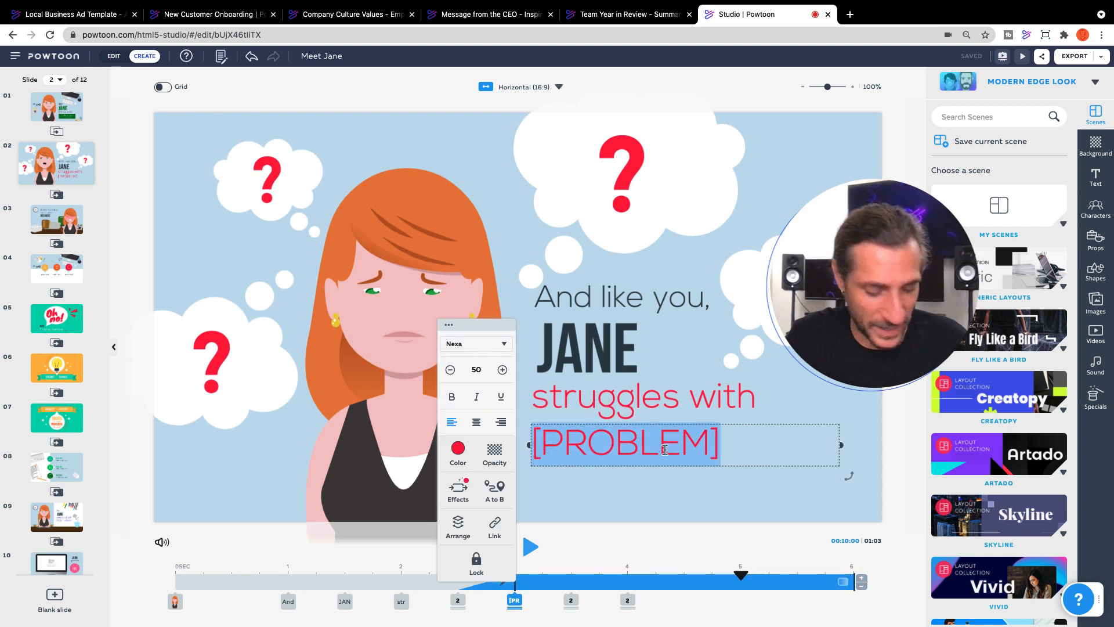
{"action": "type", "text": "keeping dozens of accounts in order"}
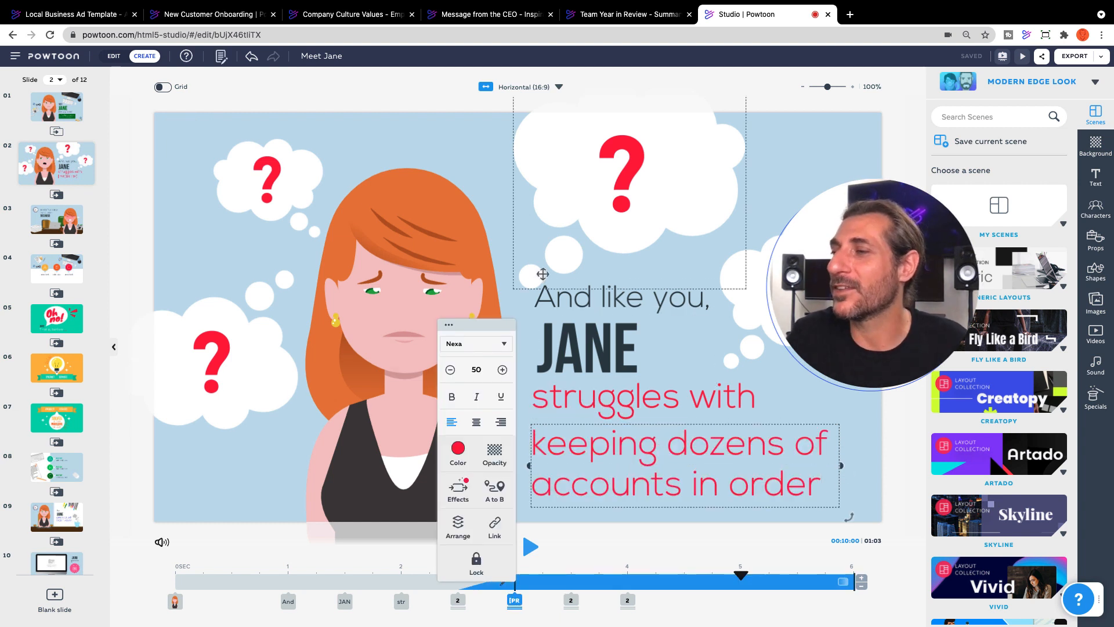
{"action": "left_click", "coordinate": [478, 138]}
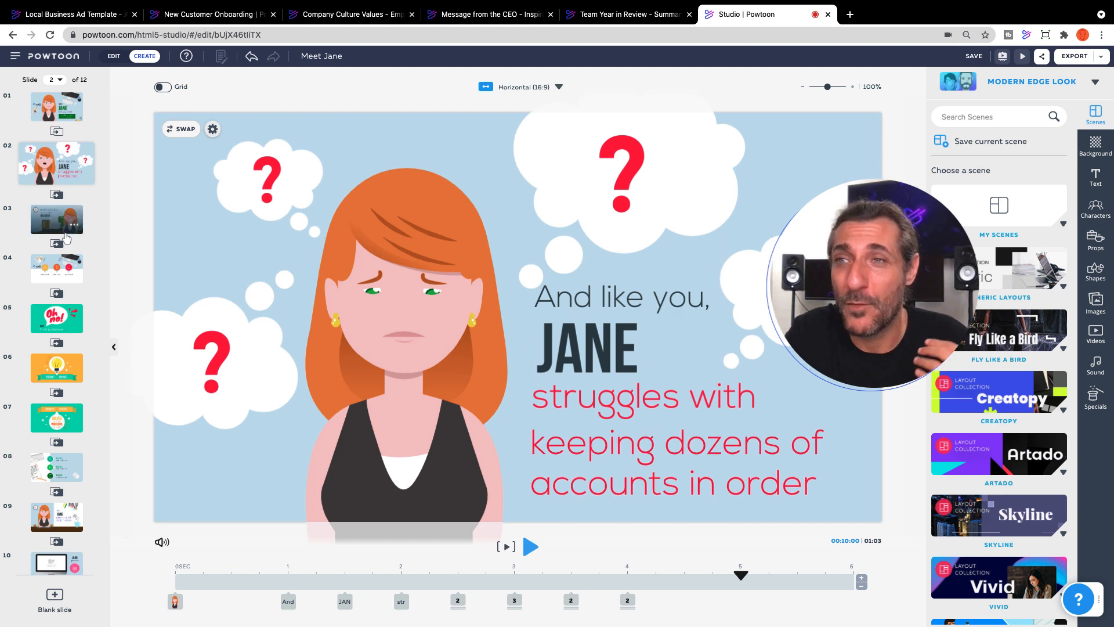
On slide 4, replace the "add text" placeholder under A with "Increases contacts with clients"
{"action": "left_click", "coordinate": [60, 270]}
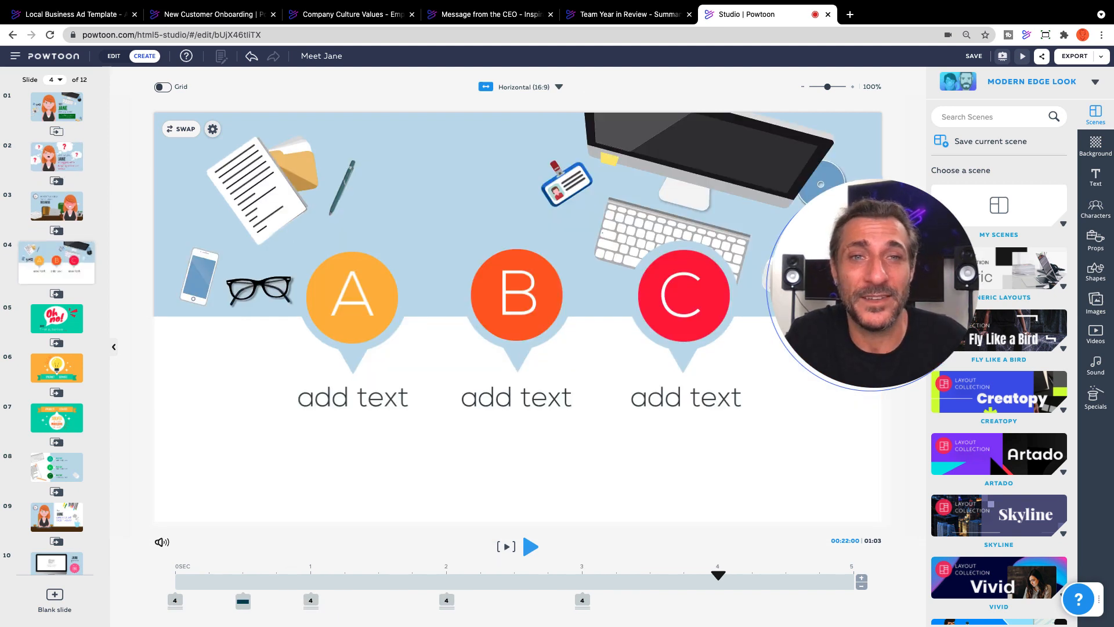
{"action": "double_click", "coordinate": [360, 398]}
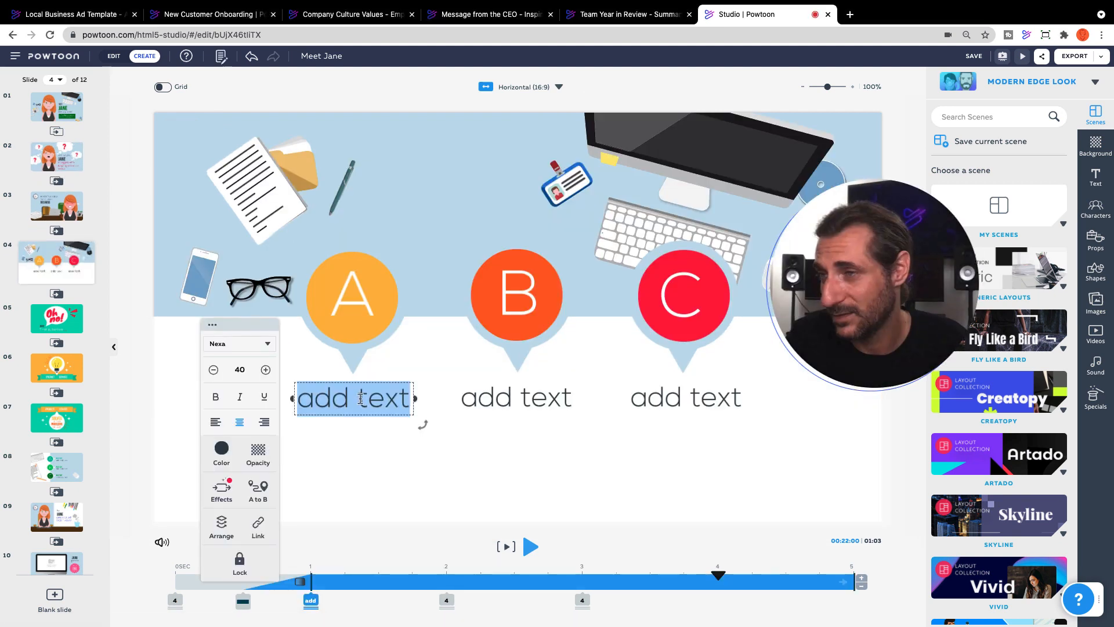
{"action": "type", "text": "Increases contacts with clients"}
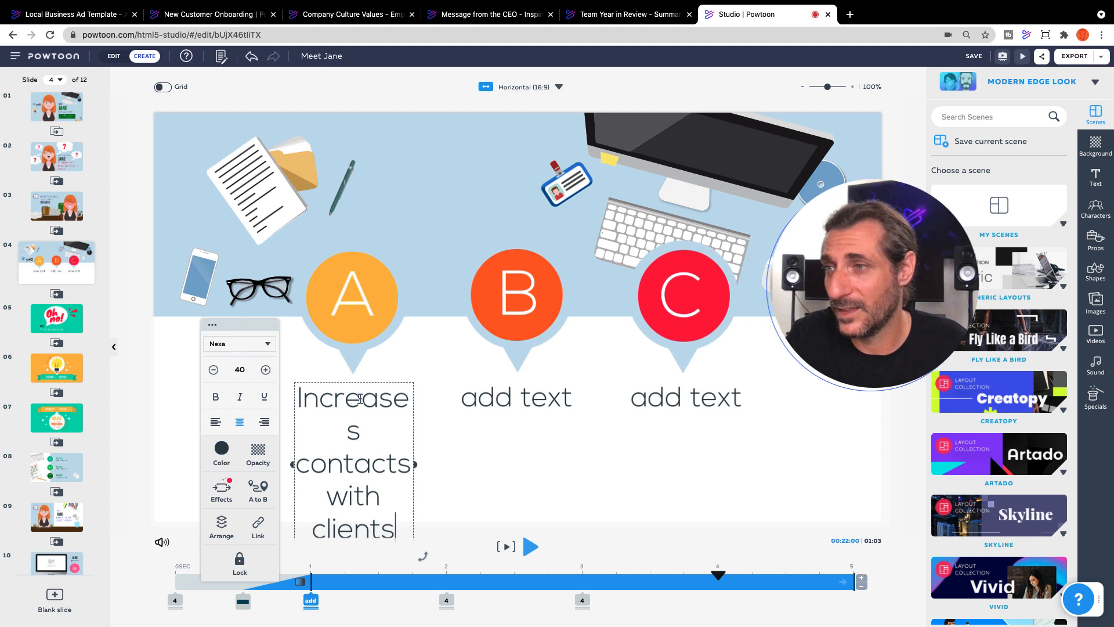
Reduce the font size of the caption under A to 33
{"action": "left_click", "coordinate": [213, 371]}
{"action": "left_click", "coordinate": [214, 370]}
{"action": "left_click", "coordinate": [213, 370]}
{"action": "left_click", "coordinate": [214, 370]}
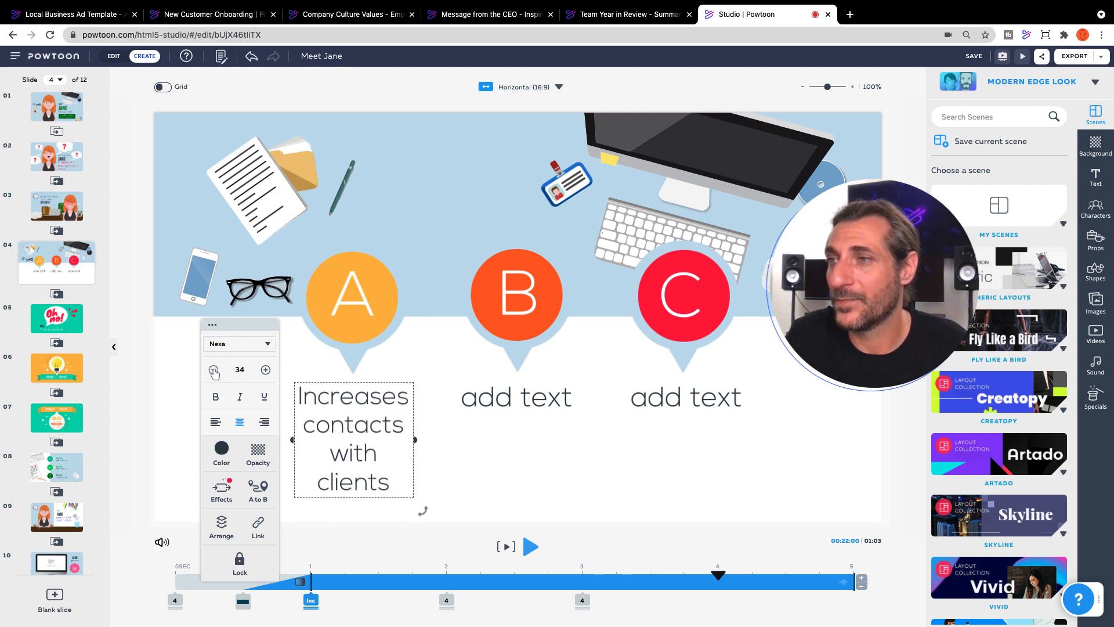
{"action": "left_click", "coordinate": [214, 370]}
{"action": "left_click", "coordinate": [214, 370]}
{"action": "left_click", "coordinate": [213, 370]}
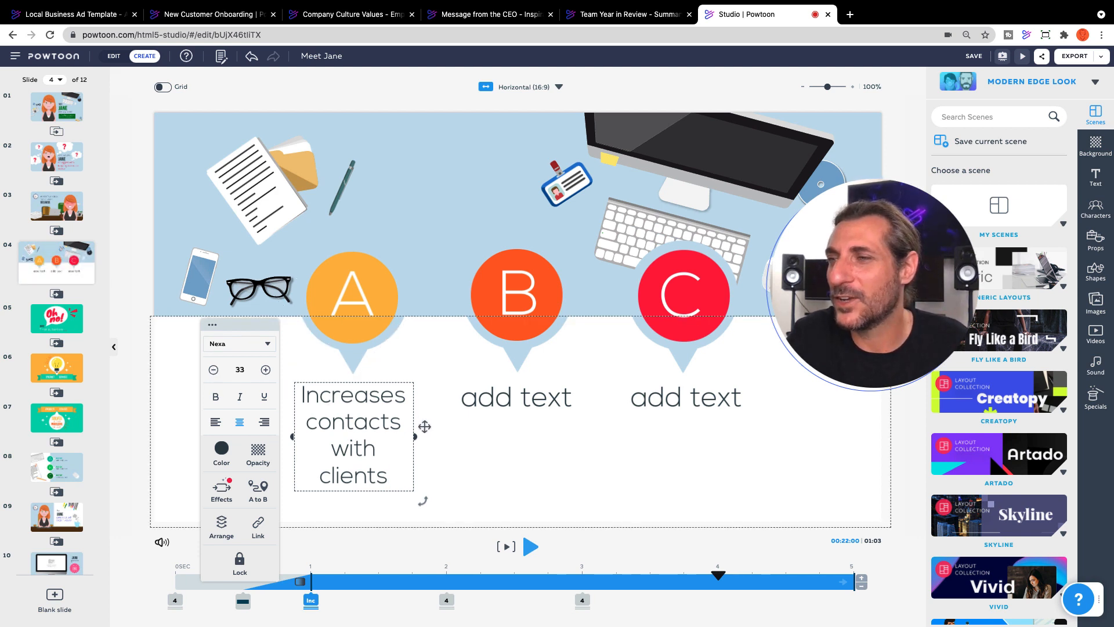
Change the first word of the caption under A to "Increased"
{"action": "left_click_drag", "start_coordinate": [395, 398], "coordinate": [406, 398]}
{"action": "type", "text": "d"}
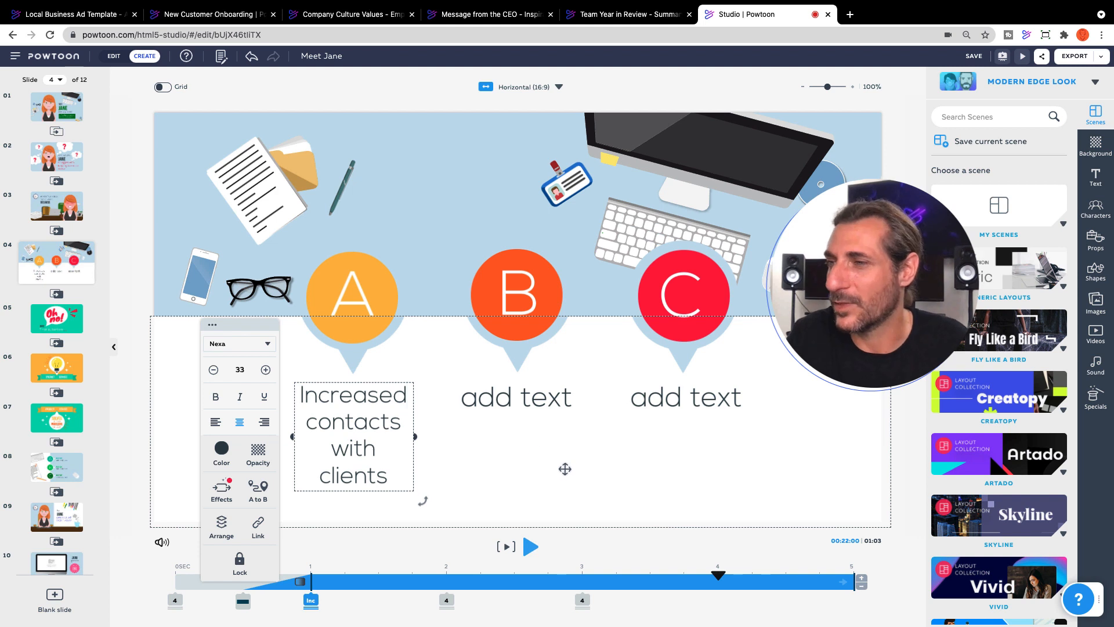
{"action": "left_click", "coordinate": [551, 455]}
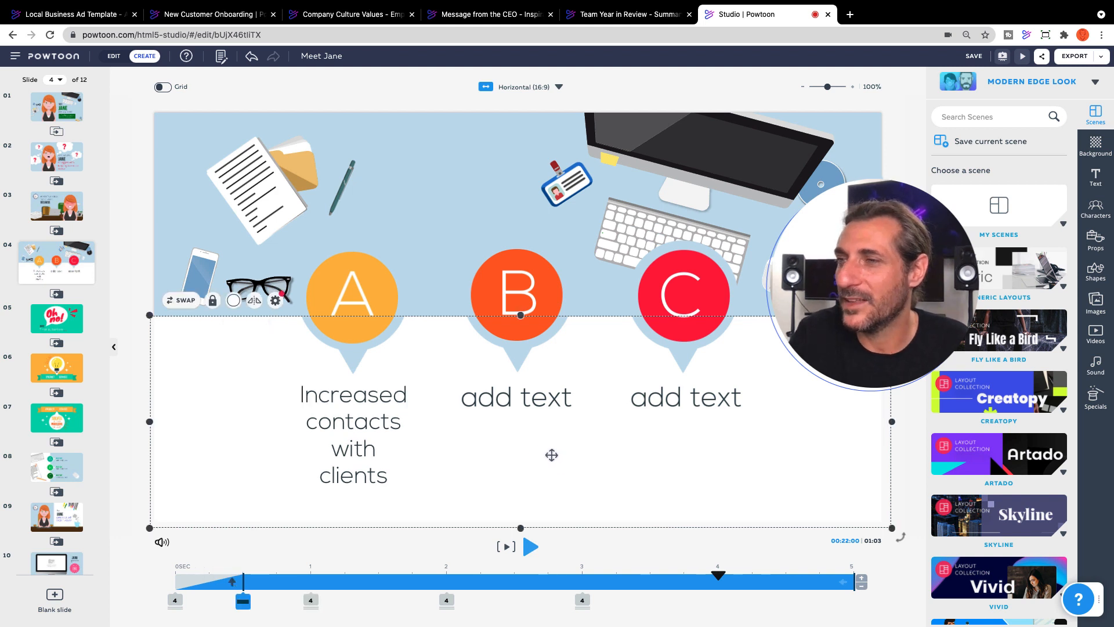
Replace the placeholder under B with "Compromises data security" and widen its text box to the right
{"action": "double_click", "coordinate": [513, 400]}
{"action": "type", "text": "Compromises data security"}
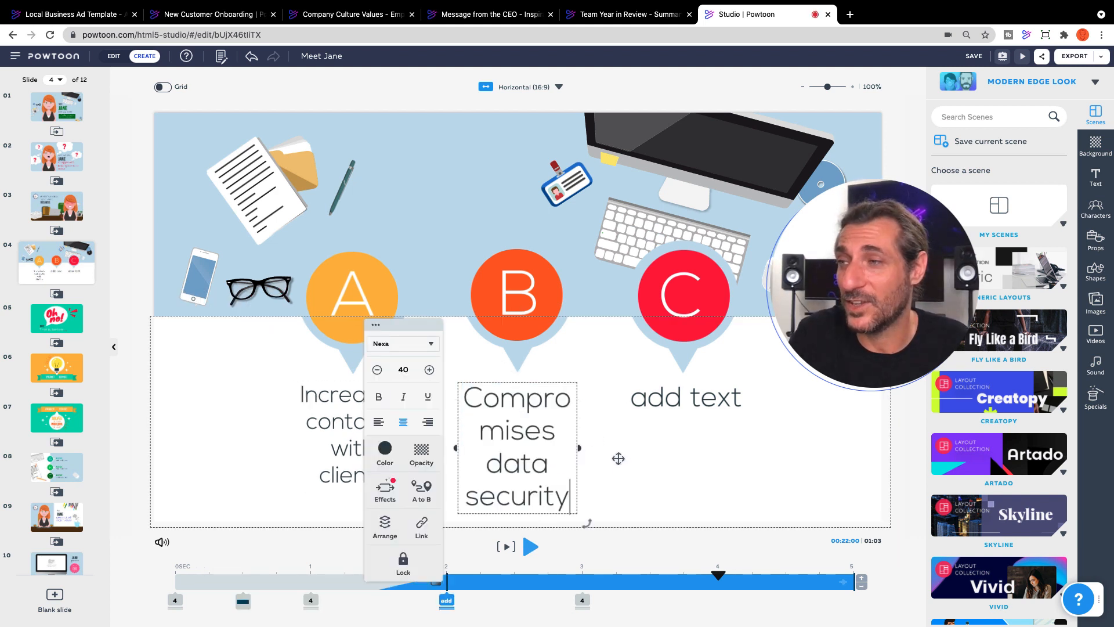
{"action": "left_click_drag", "start_coordinate": [577, 448], "coordinate": [607, 448]}
Reduce the font size of the caption under B to 33 to match the caption under A
{"action": "left_click", "coordinate": [368, 427]}
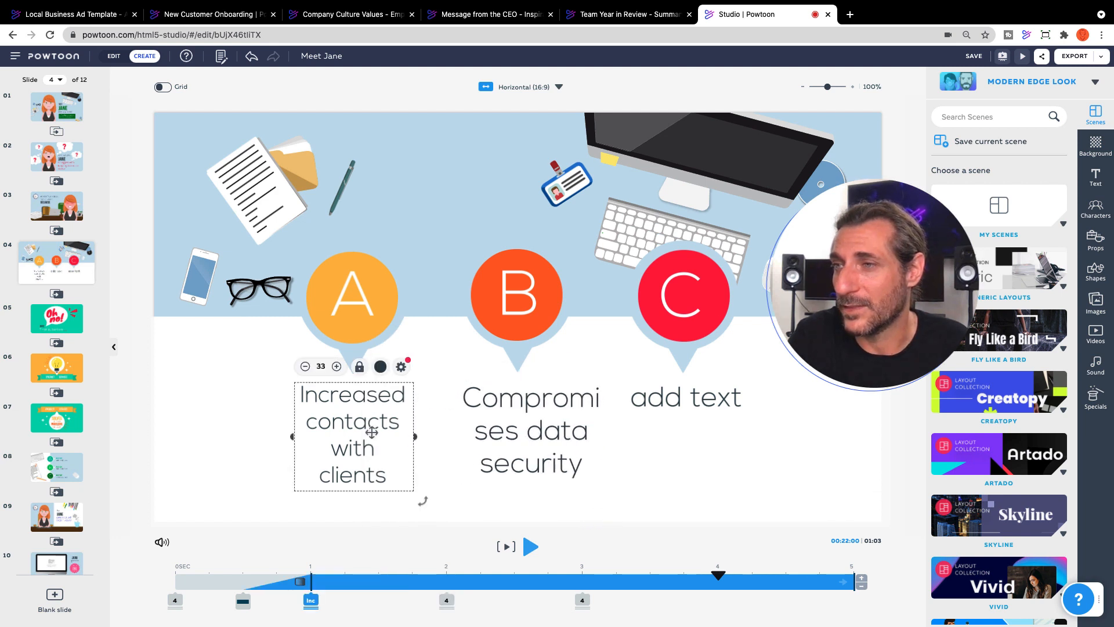
{"action": "left_click", "coordinate": [513, 435]}
{"action": "left_click", "coordinate": [468, 366]}
{"action": "left_click", "coordinate": [468, 367]}
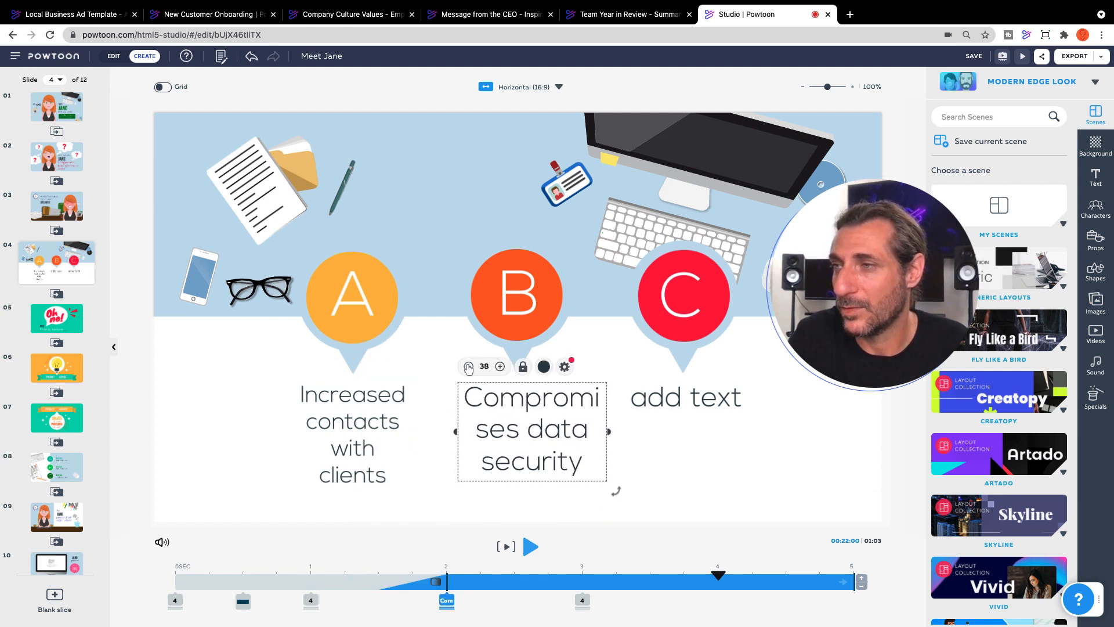
{"action": "left_click", "coordinate": [468, 367]}
{"action": "left_click", "coordinate": [468, 366]}
{"action": "left_click", "coordinate": [468, 367]}
{"action": "left_click", "coordinate": [468, 366]}
{"action": "left_click", "coordinate": [468, 367]}
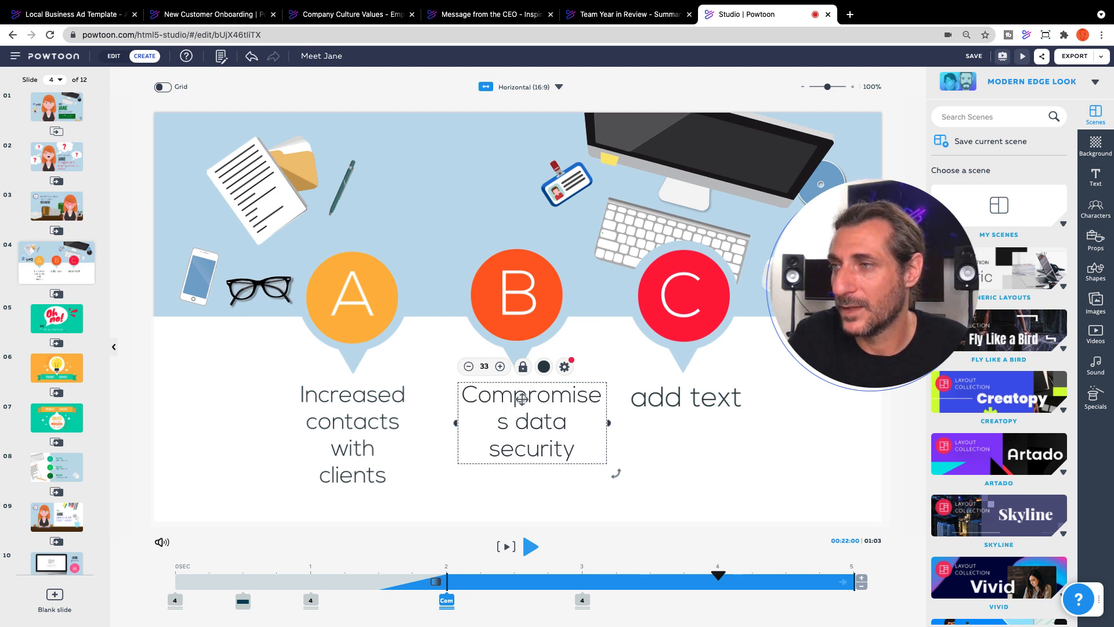
Widen the text boxes of the B and A captions and position each one beneath its circle
{"action": "left_click_drag", "start_coordinate": [516, 395], "coordinate": [506, 402]}
{"action": "left_click_drag", "start_coordinate": [446, 428], "coordinate": [436, 429]}
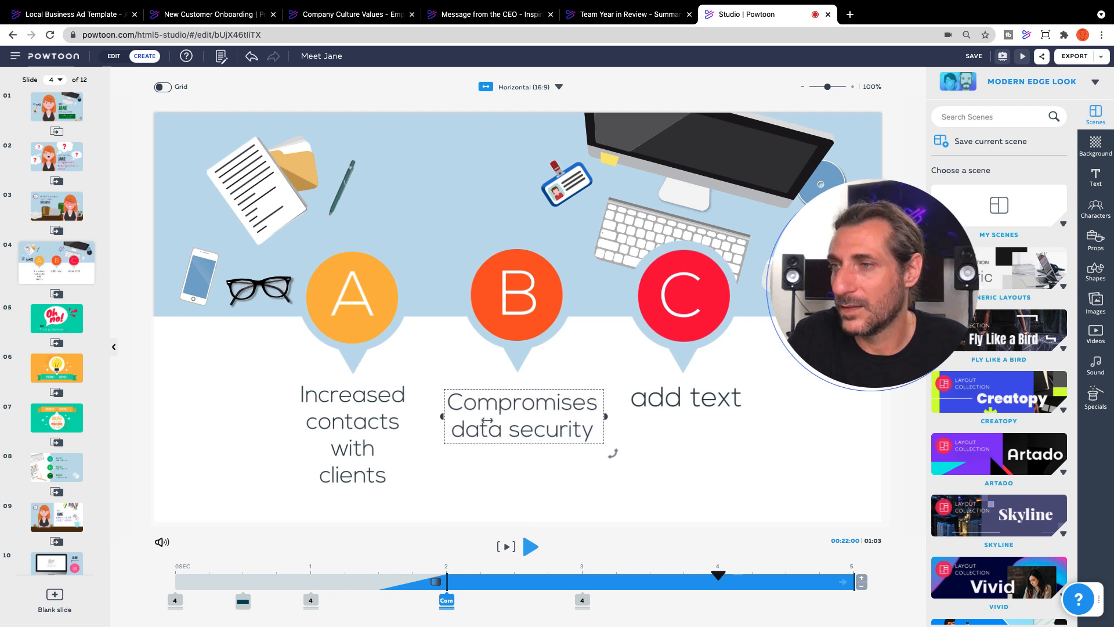
{"action": "left_click", "coordinate": [357, 413]}
{"action": "left_click_drag", "start_coordinate": [292, 435], "coordinate": [254, 425]}
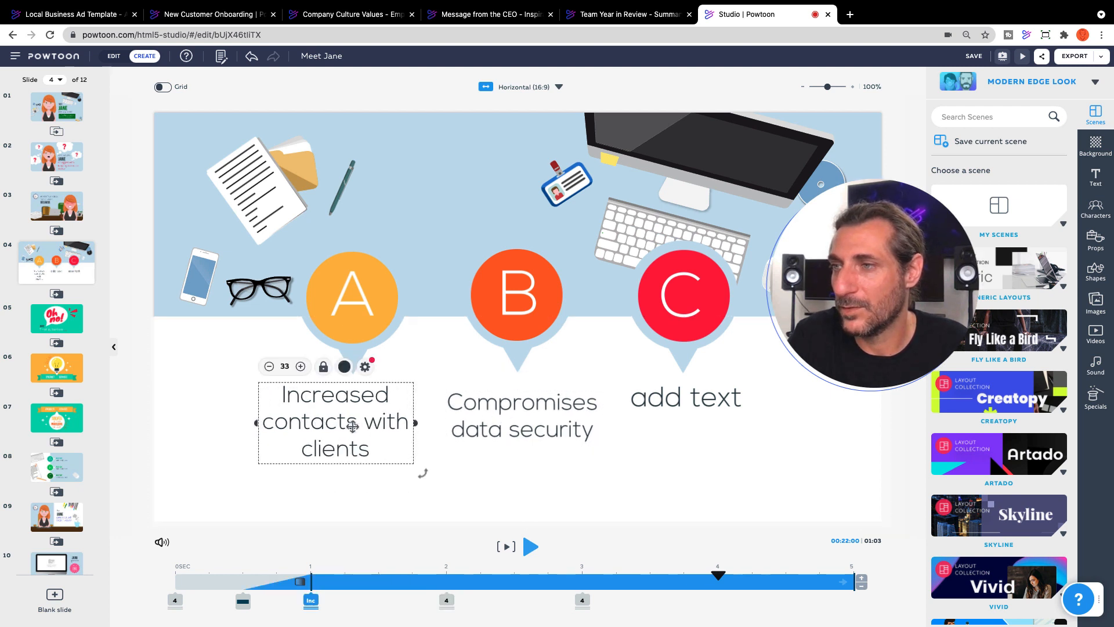
{"action": "left_click_drag", "start_coordinate": [358, 417], "coordinate": [372, 416]}
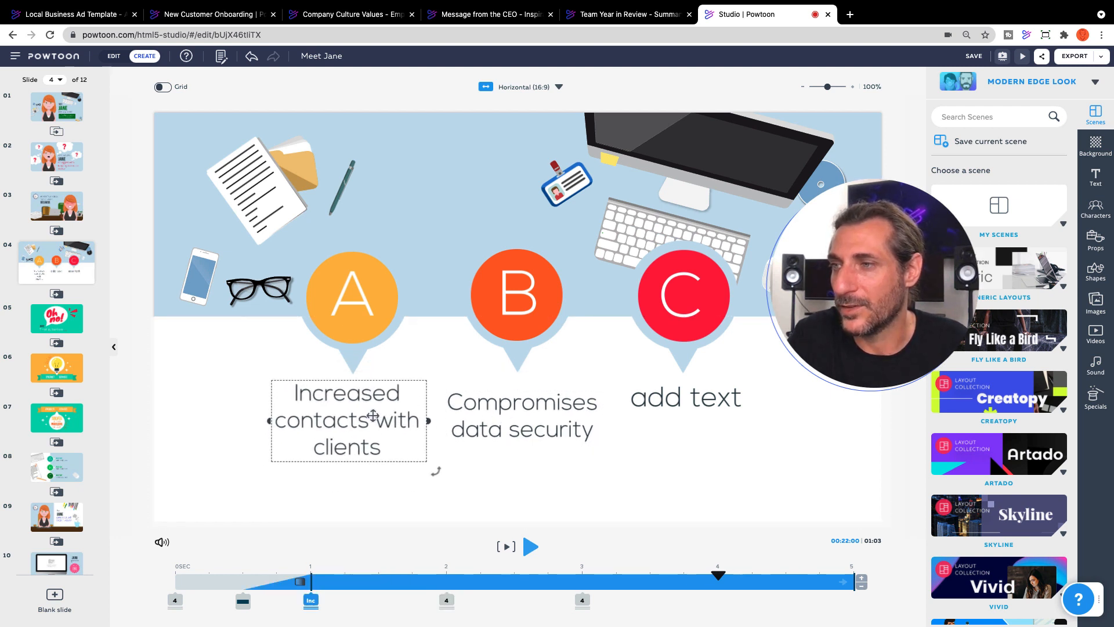
Change the first word of the caption under B to "Compromised"
{"action": "left_click", "coordinate": [510, 428]}
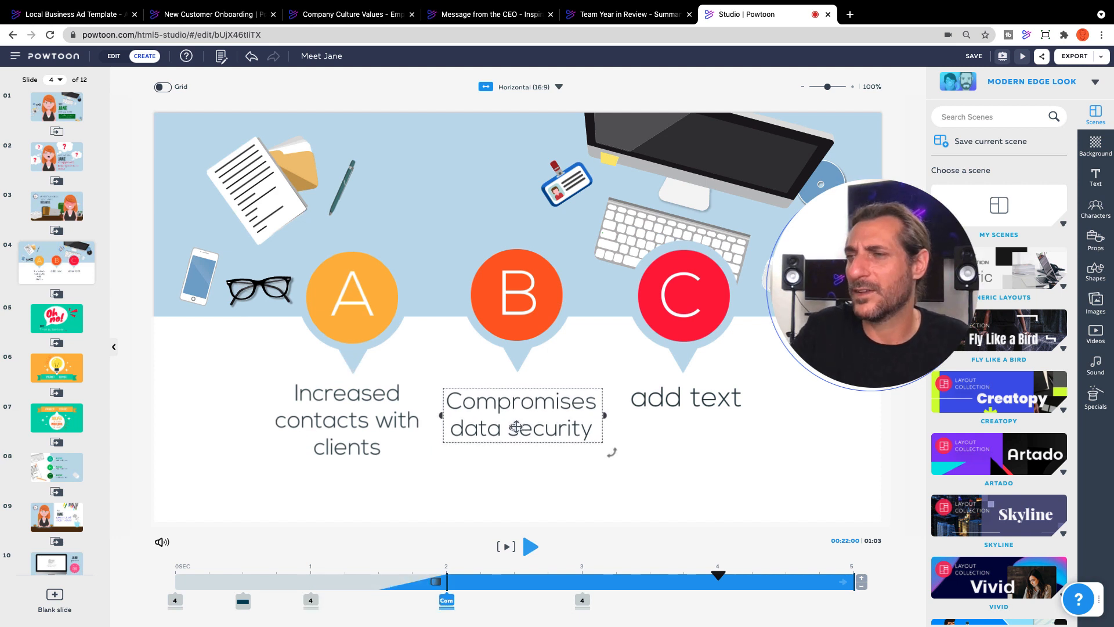
{"action": "double_click", "coordinate": [589, 402]}
{"action": "left_click_drag", "start_coordinate": [592, 400], "coordinate": [590, 403]}
{"action": "left_click", "coordinate": [593, 402]}
{"action": "double_click", "coordinate": [592, 401]}
{"action": "type", "text": "d"}
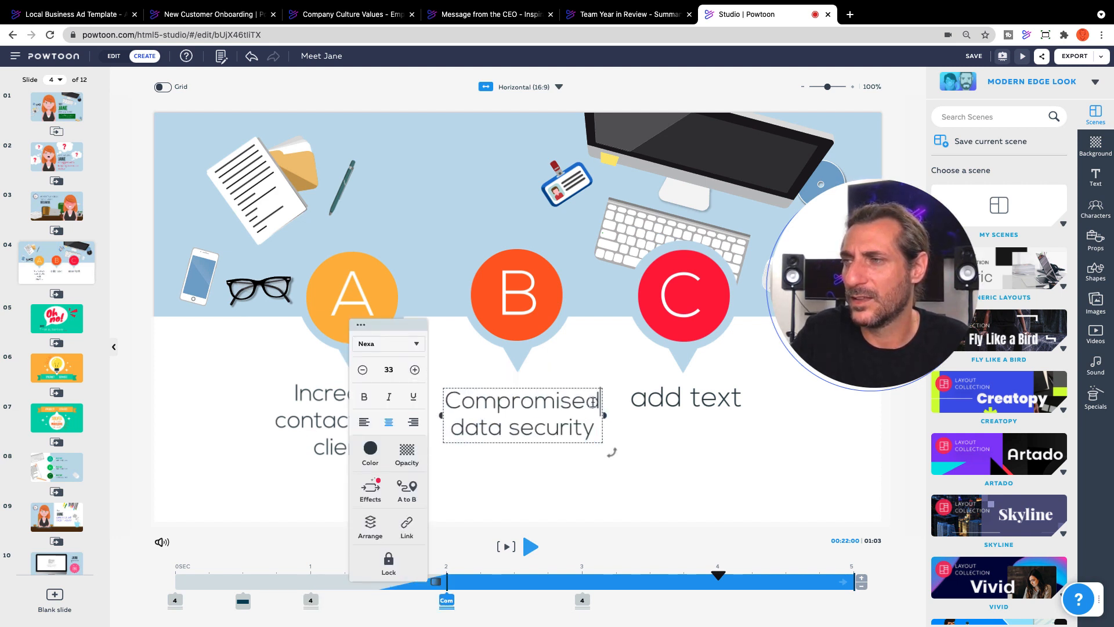
{"action": "left_click", "coordinate": [576, 478]}
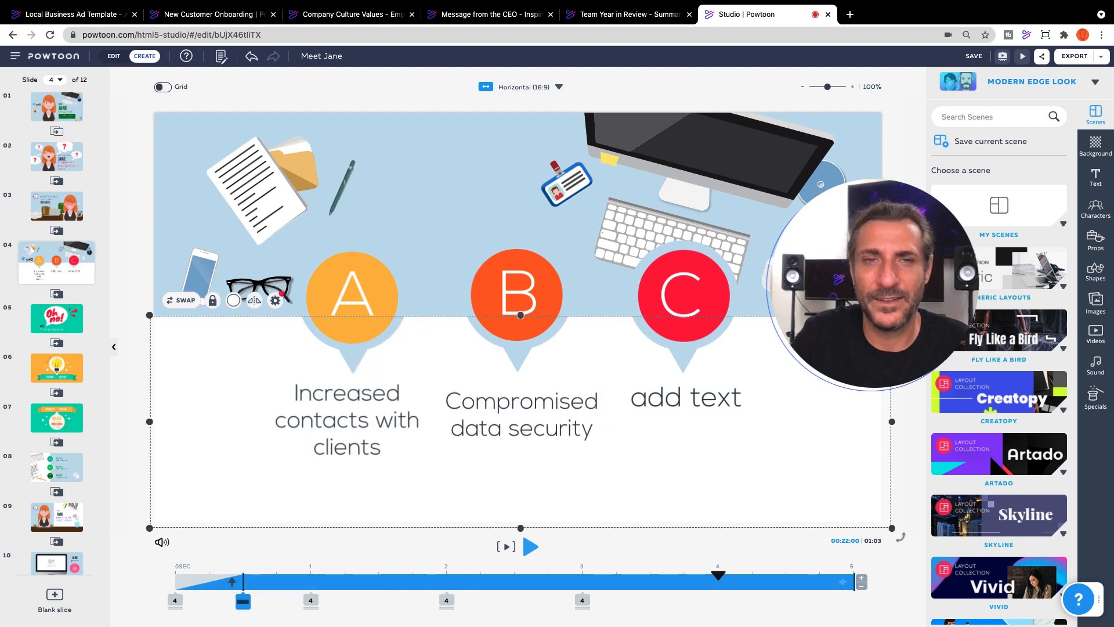
Reduce the placeholder under C to font size 33 and replace it with "Adds time and stress to her already busy schedule"
{"action": "double_click", "coordinate": [686, 398]}
{"action": "left_click", "coordinate": [545, 370]}
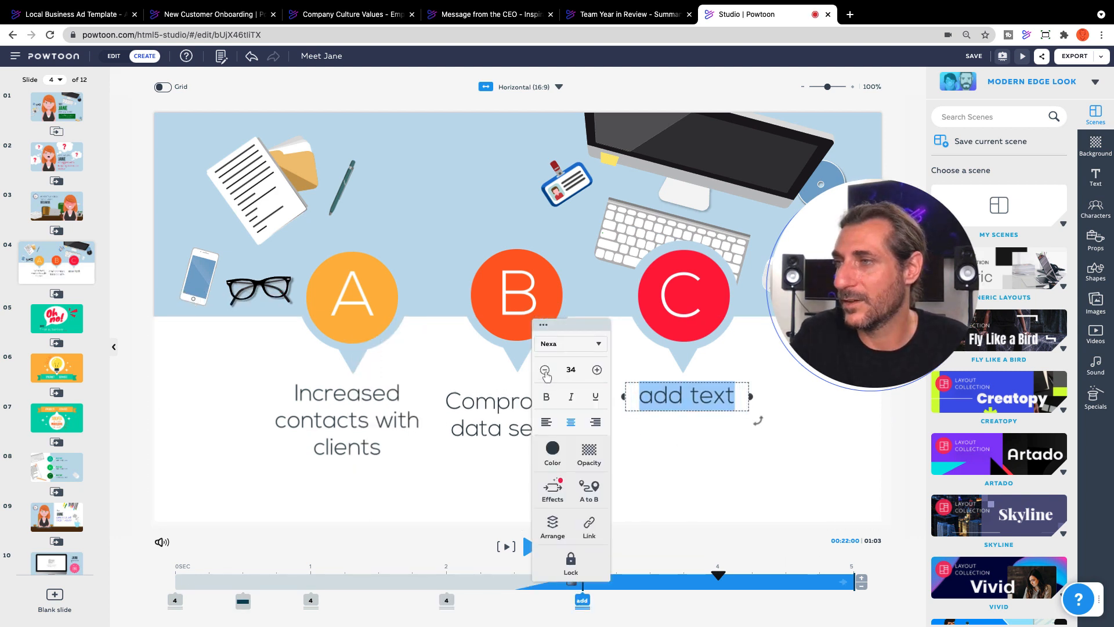
{"action": "left_click", "coordinate": [545, 370]}
{"action": "type", "text": "Adds time and stress to her already busy schedule"}
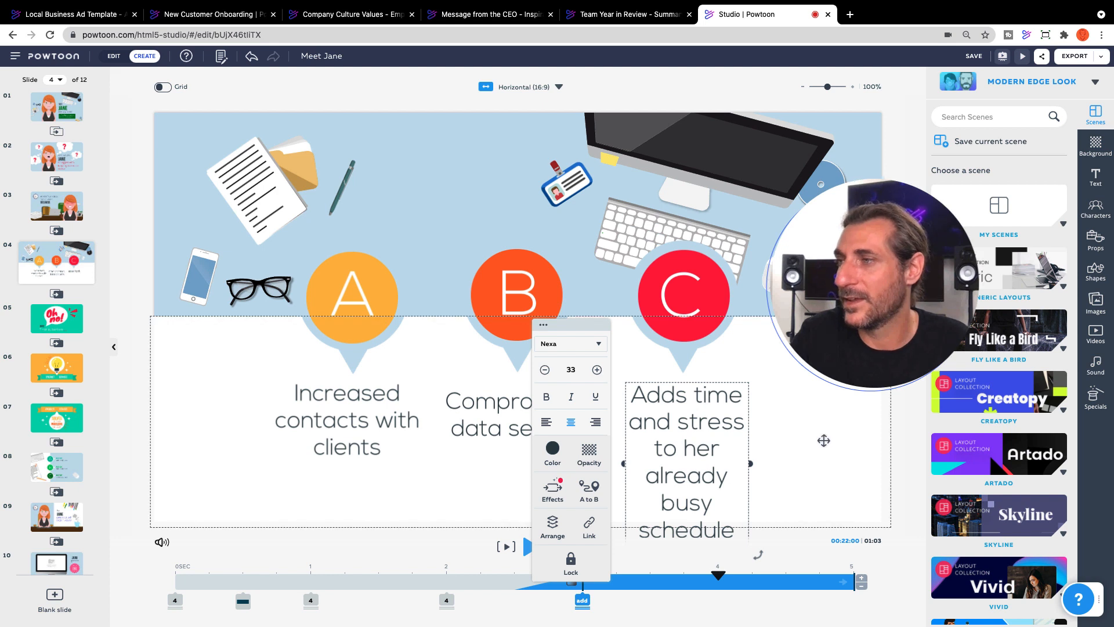
Widen the text box of the C caption, position it beneath its circle, and nudge the B caption slightly away from it
{"action": "left_click_drag", "start_coordinate": [753, 464], "coordinate": [821, 453]}
{"action": "left_click_drag", "start_coordinate": [761, 433], "coordinate": [738, 431]}
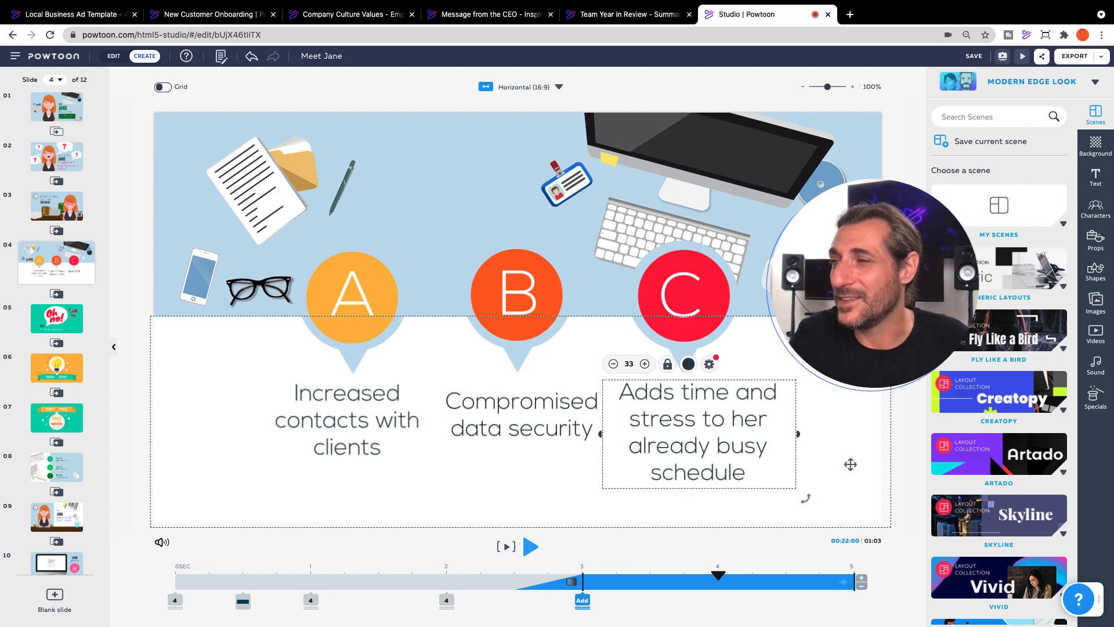
{"action": "left_click_drag", "start_coordinate": [549, 419], "coordinate": [546, 417]}
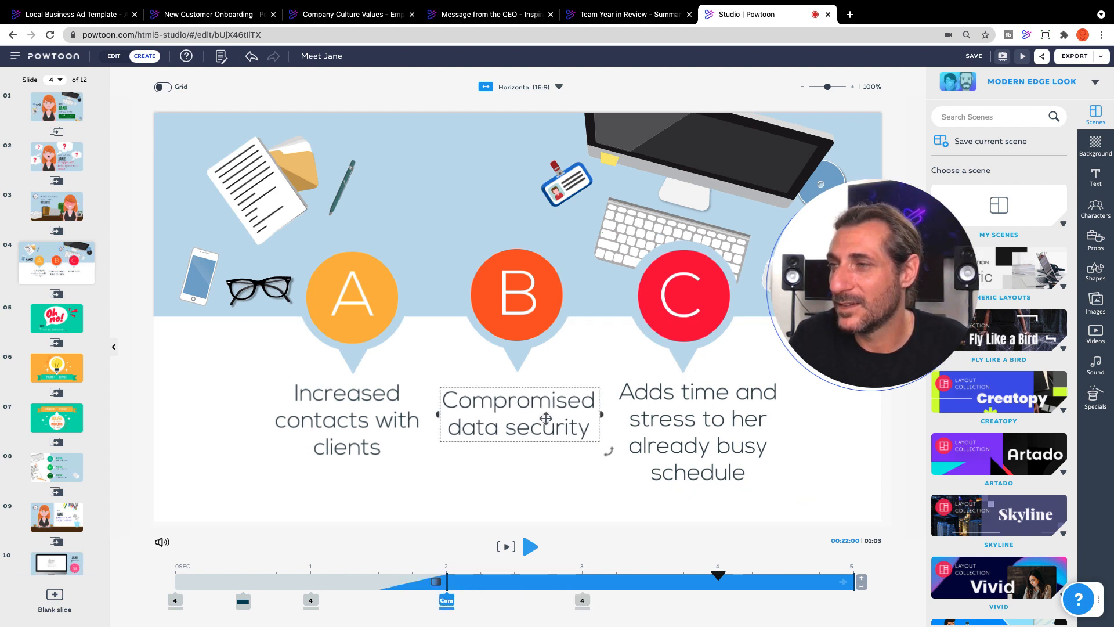
Change the first word of the caption under C to "Added"
{"action": "left_click", "coordinate": [646, 412]}
{"action": "left_click", "coordinate": [646, 412]}
{"action": "left_click", "coordinate": [673, 393]}
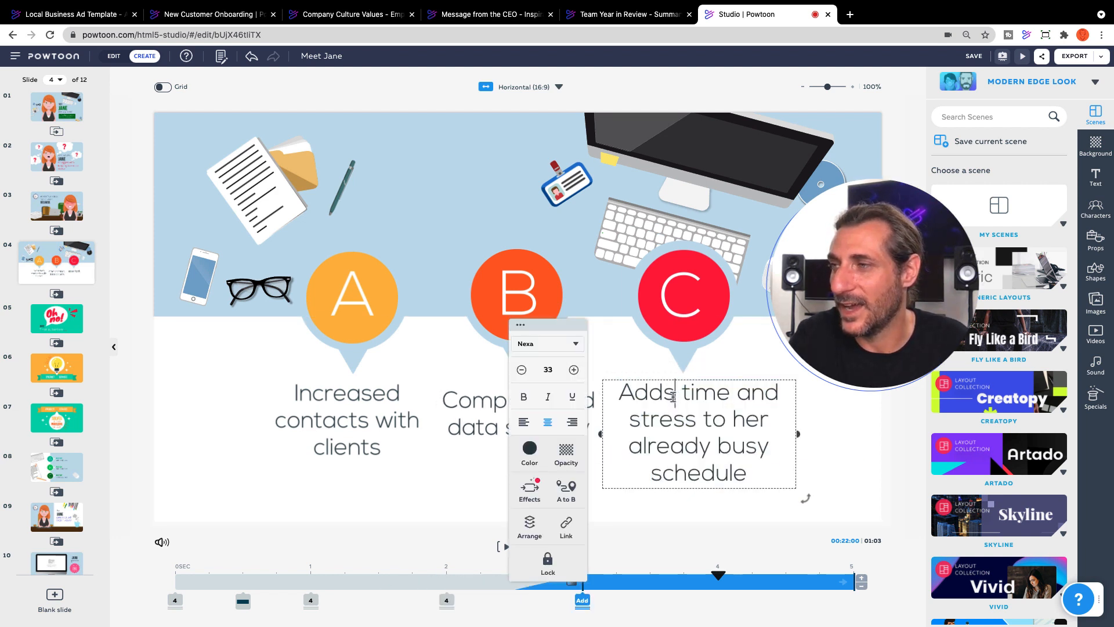
{"action": "left_click", "coordinate": [690, 511]}
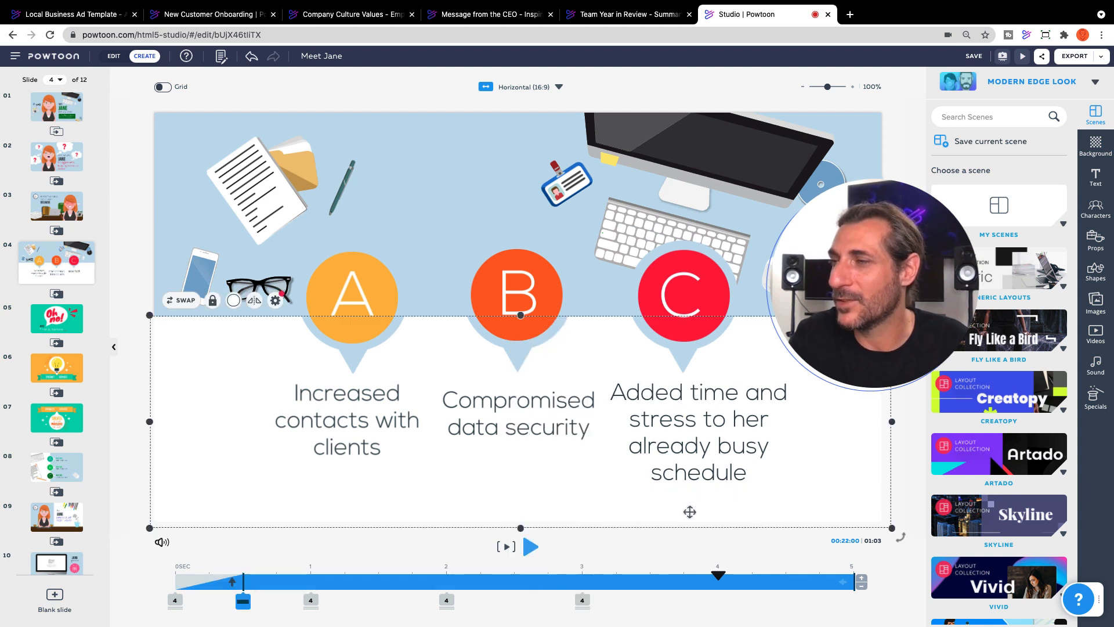
Move the B and A captions slightly up so they line up with the caption under C
{"action": "left_click_drag", "start_coordinate": [535, 432], "coordinate": [529, 423]}
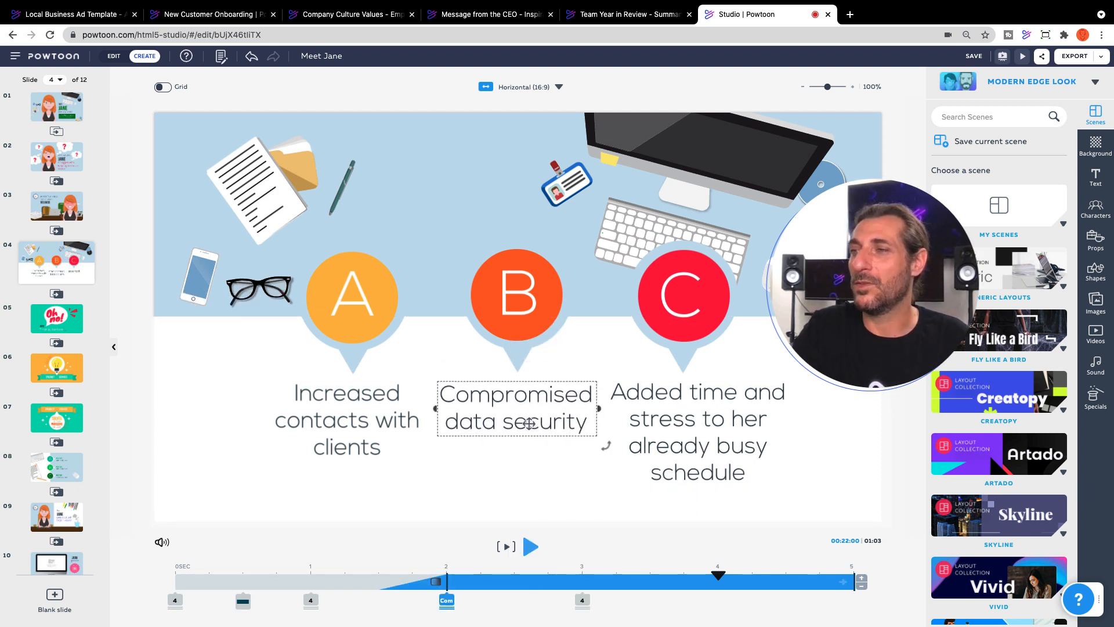
{"action": "left_click_drag", "start_coordinate": [364, 421], "coordinate": [361, 417]}
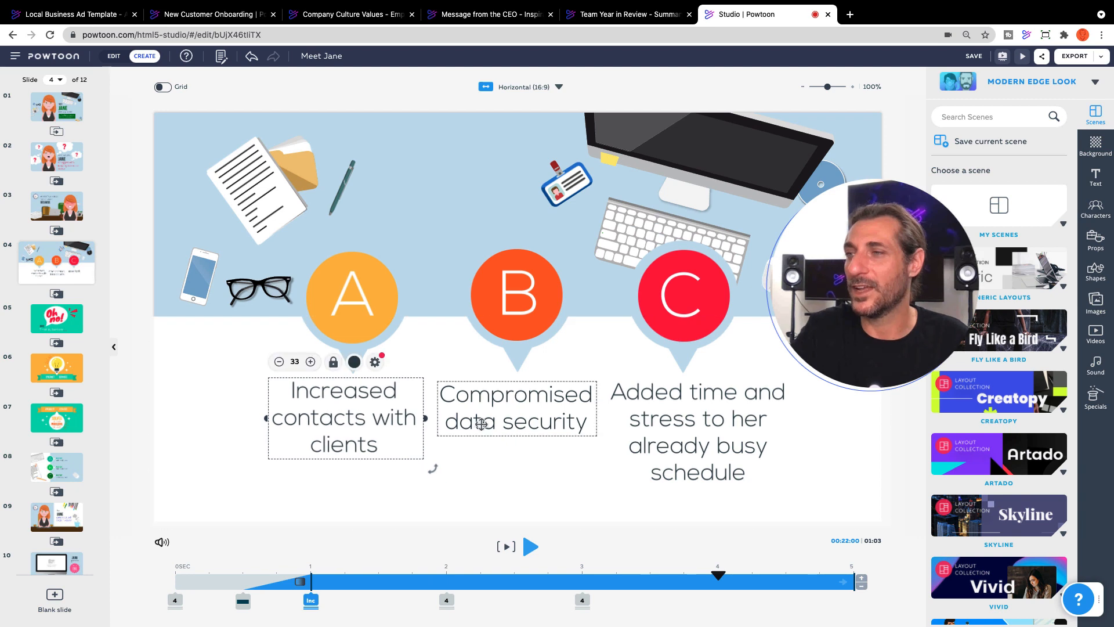
{"action": "left_click", "coordinate": [484, 424]}
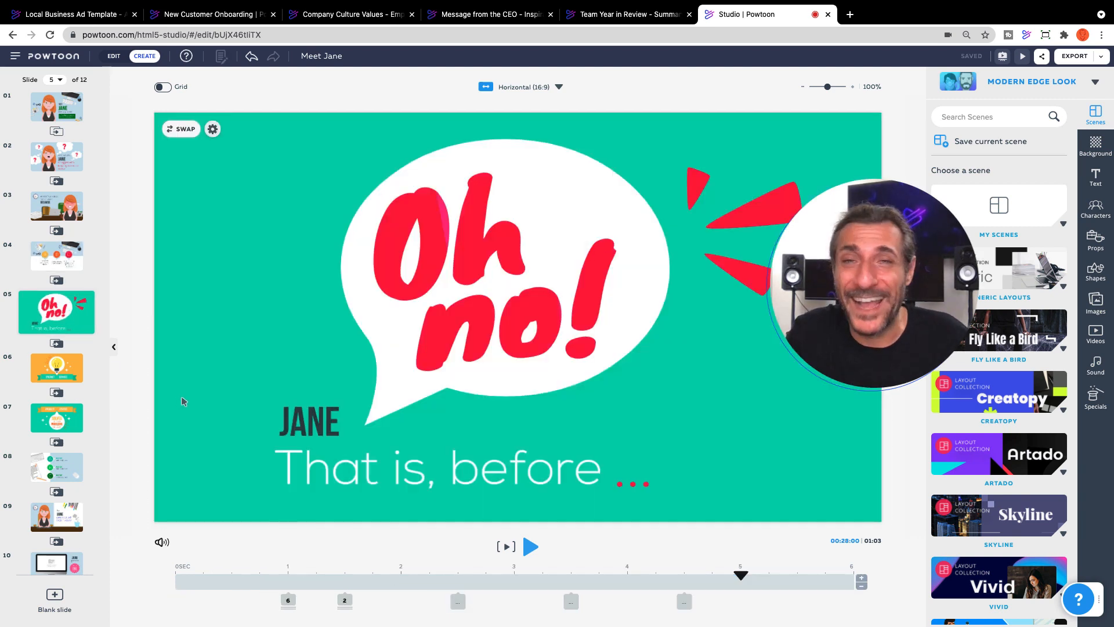
Replace the product service placeholder in the ribbons of slides 6 and 7 with "PASSAPP"
{"action": "left_click", "coordinate": [49, 365]}
{"action": "left_click", "coordinate": [521, 441]}
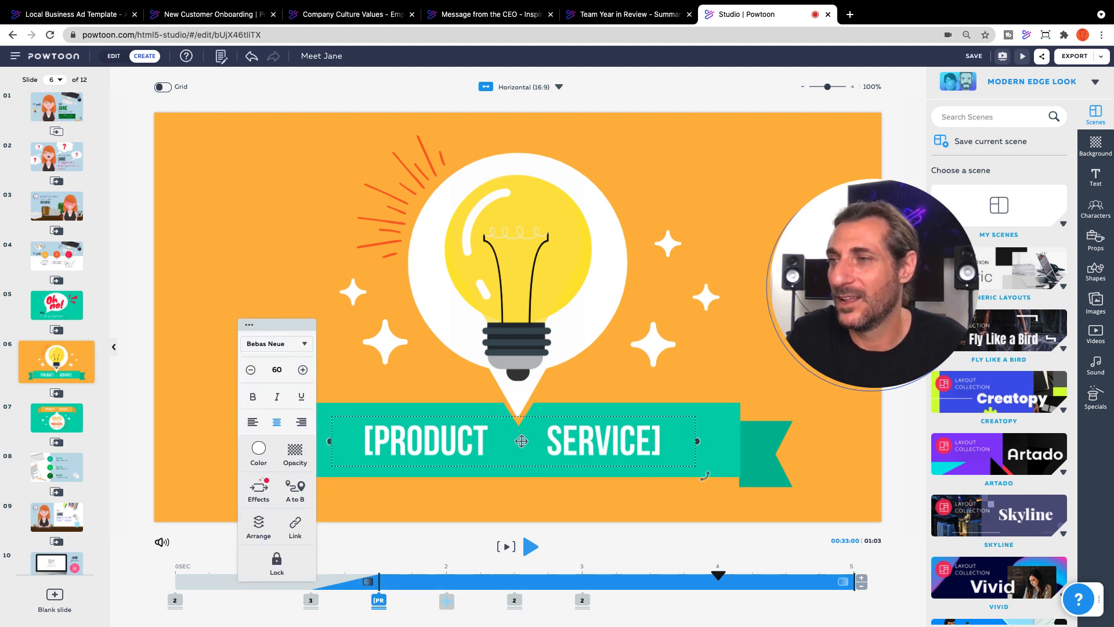
{"action": "double_click", "coordinate": [521, 441]}
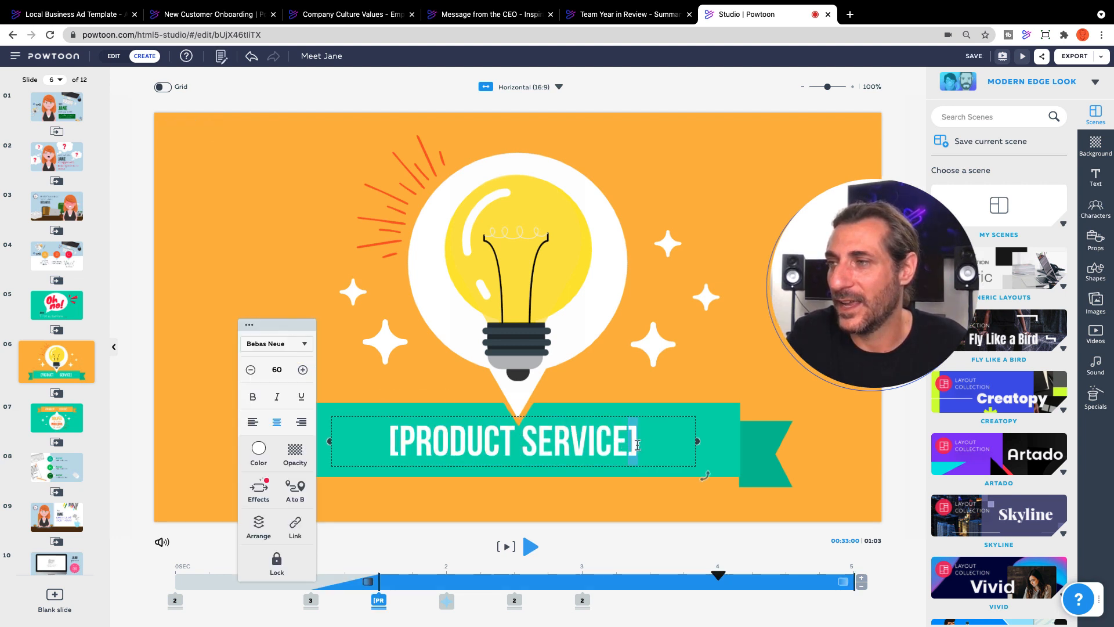
{"action": "type", "text": "PASSAPP"}
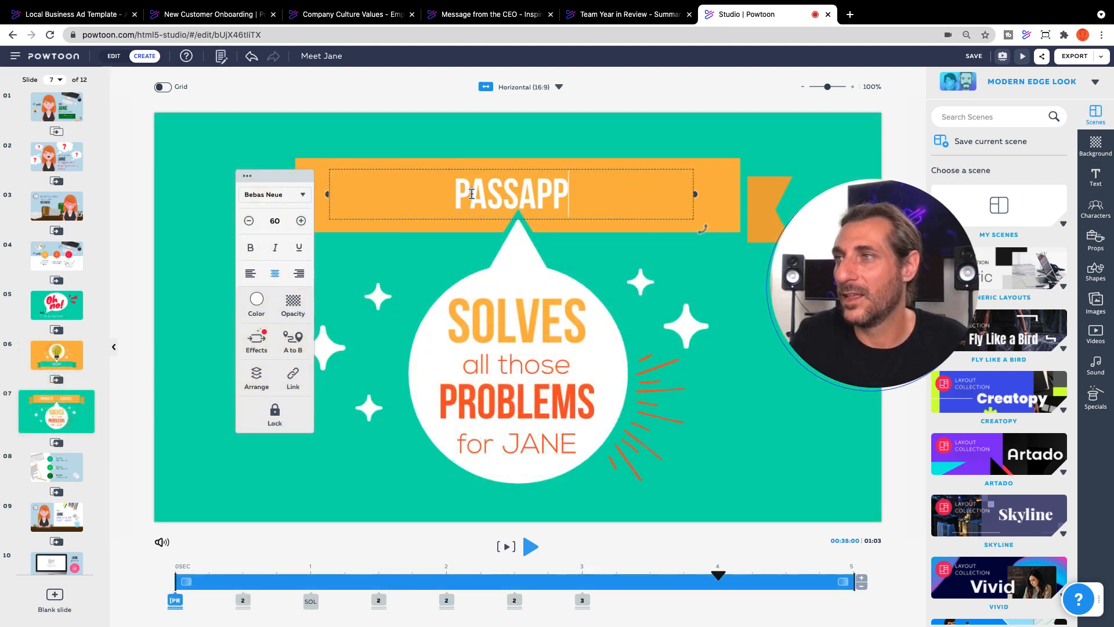
{"action": "left_click", "coordinate": [193, 205]}
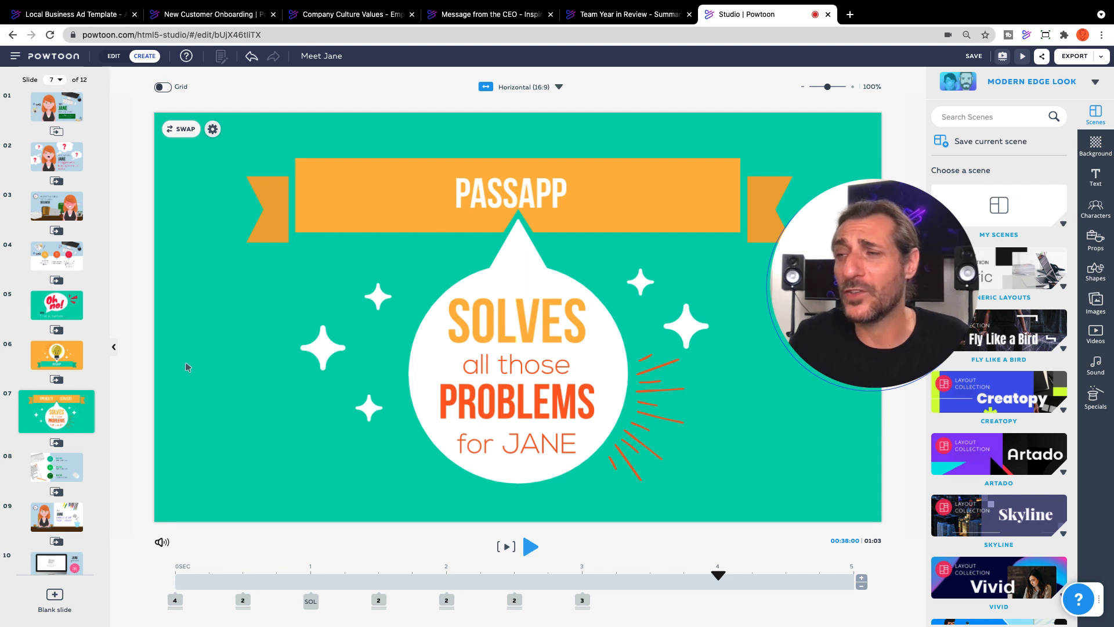
On slide 8, replace the heading beside A with "ONLY BUGS HER CLIENTS FOR THE IMPORTANT STUFF"
{"action": "scroll", "coordinate": [62, 380], "scroll_direction": "down", "scroll_amount": 1}
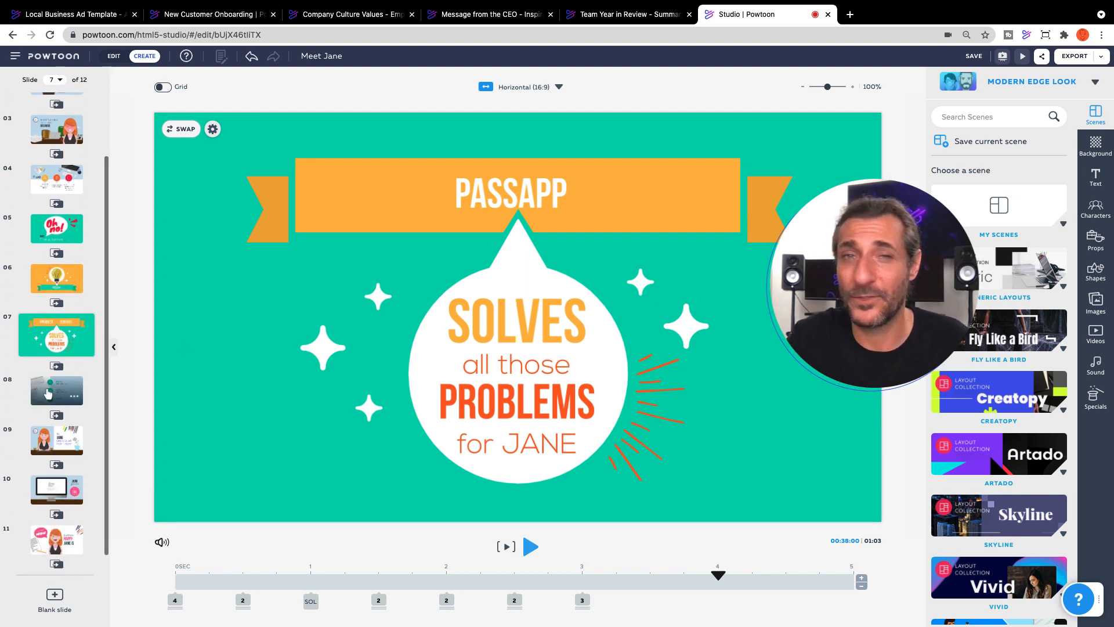
{"action": "left_click", "coordinate": [48, 394]}
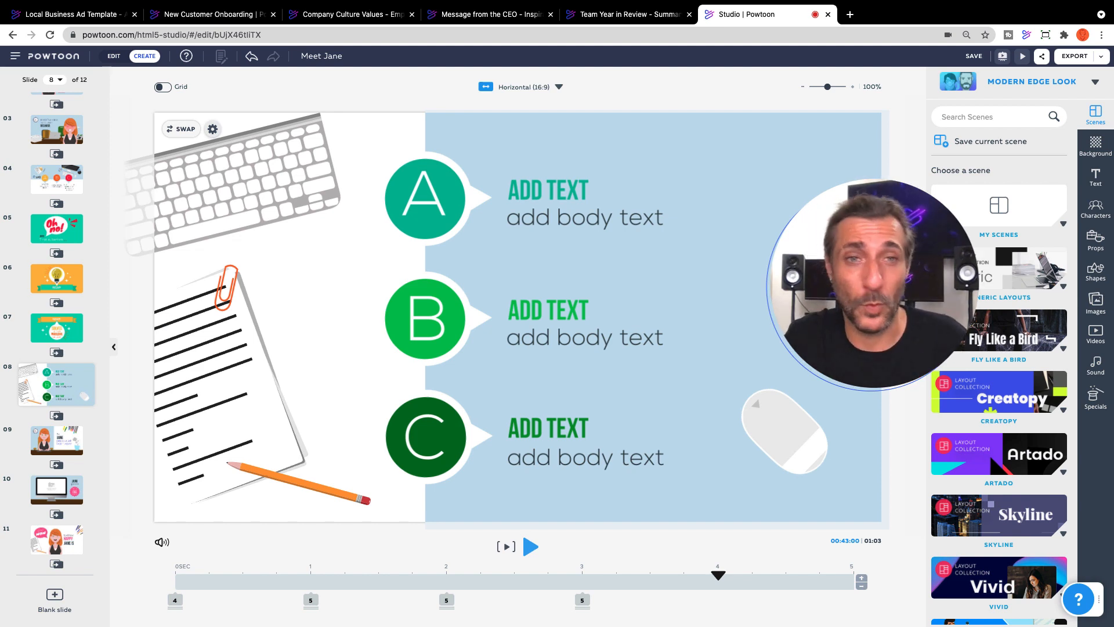
{"action": "double_click", "coordinate": [570, 193]}
{"action": "type", "text": "ONLY BUGS HER CLIENTS FOR THE IMPORTANT STUFF"}
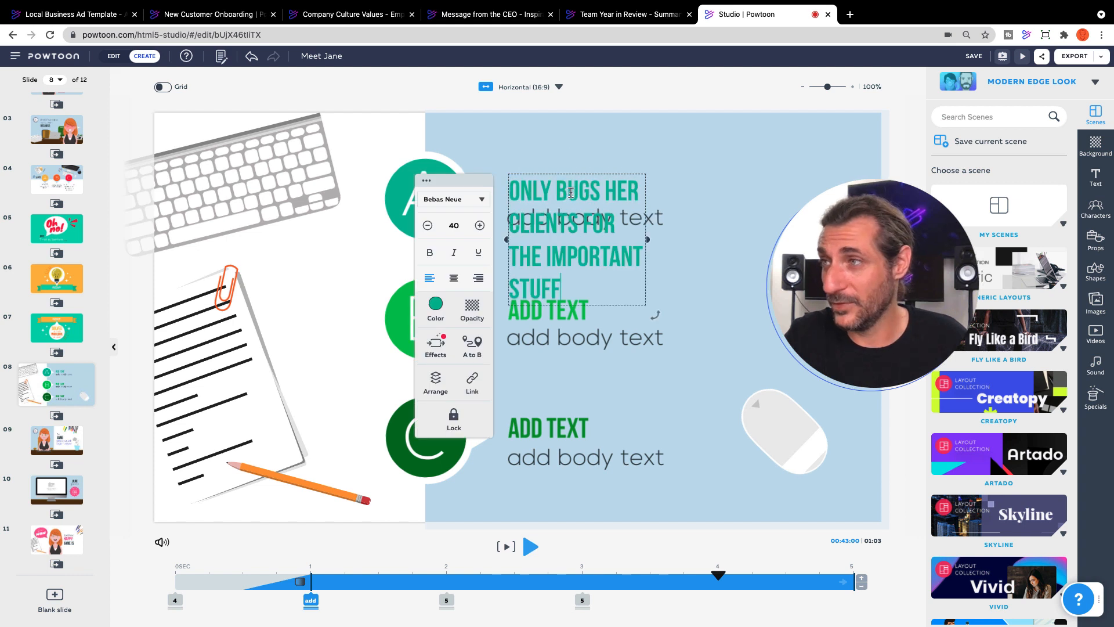
Delete the body text beside A and widen the heading's text box so the text fits on three lines
{"action": "left_click", "coordinate": [668, 219]}
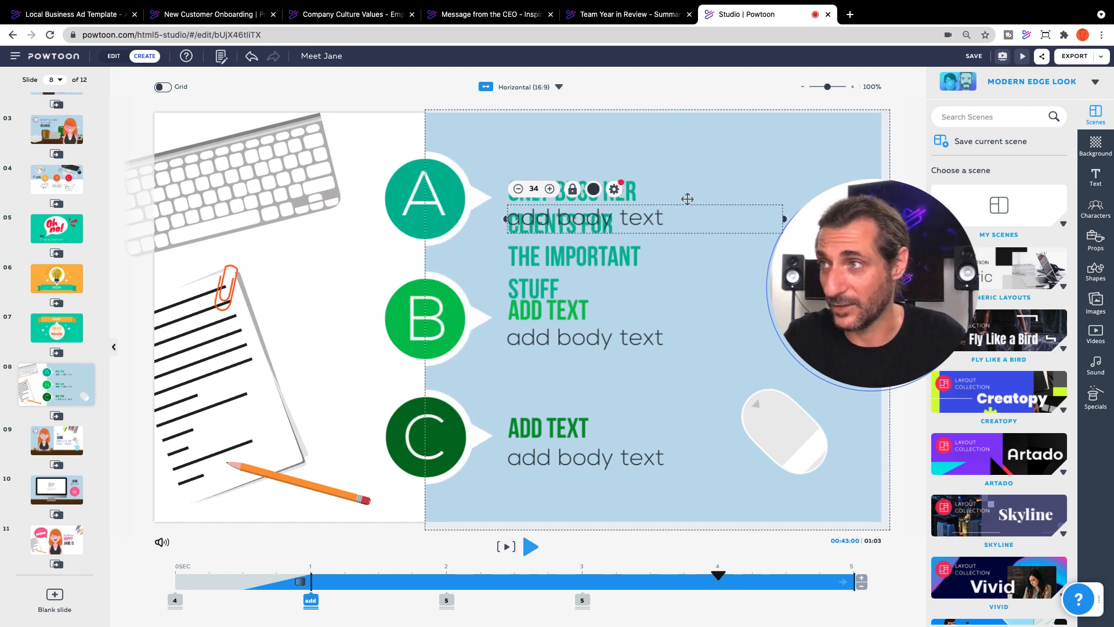
{"action": "key", "text": "Delete"}
{"action": "left_click", "coordinate": [646, 220]}
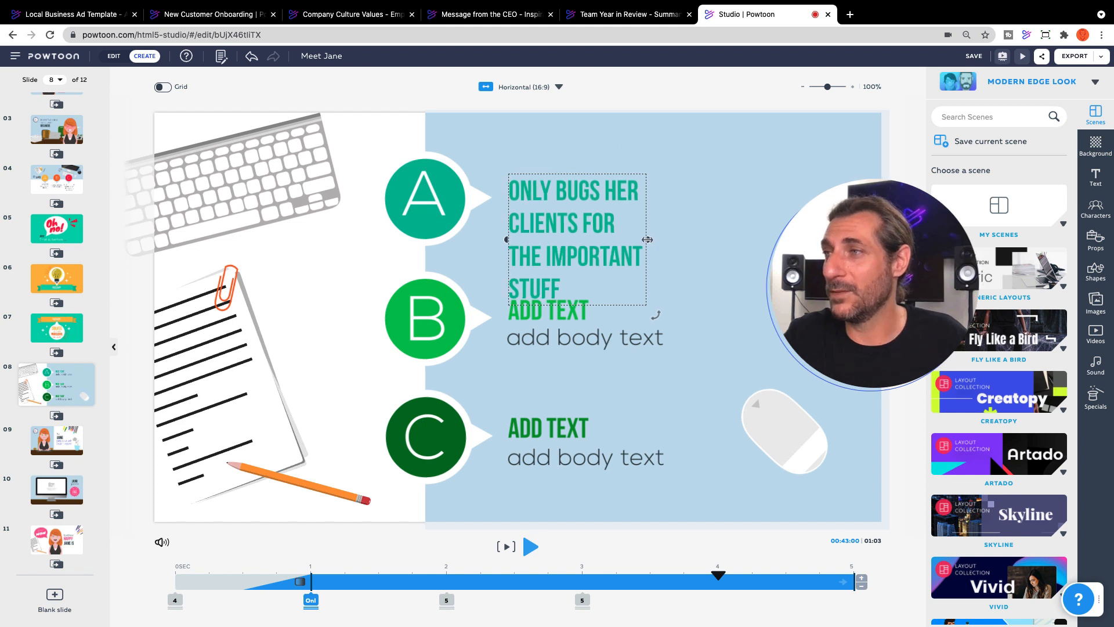
{"action": "left_click_drag", "start_coordinate": [647, 239], "coordinate": [696, 232]}
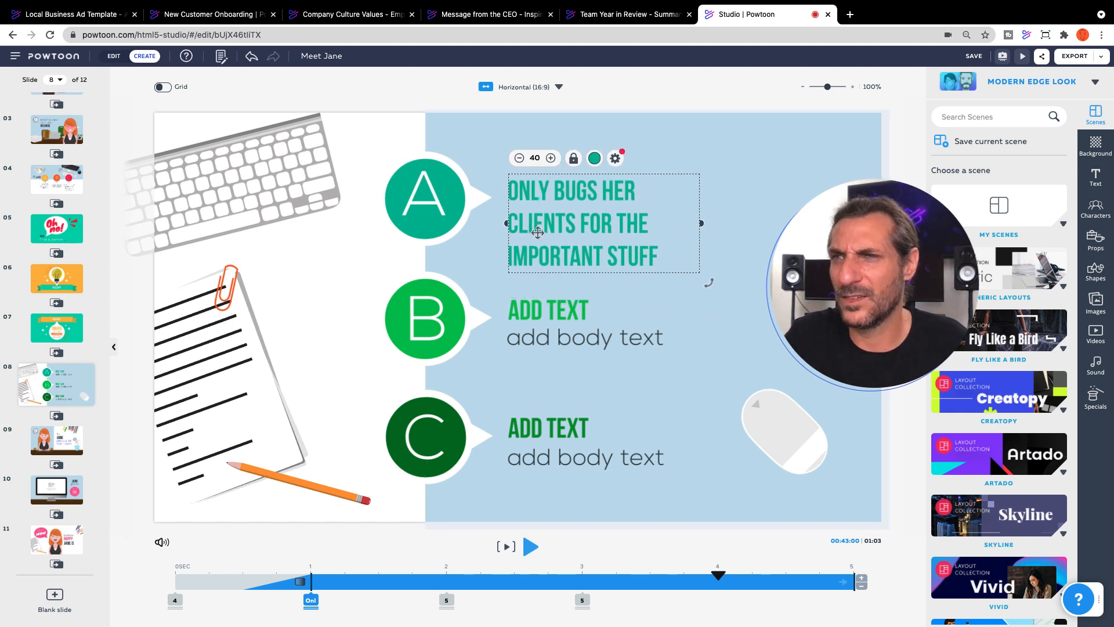
Insert "SHE" at the start of the heading beside A
{"action": "double_click", "coordinate": [562, 215]}
{"action": "left_click", "coordinate": [513, 190]}
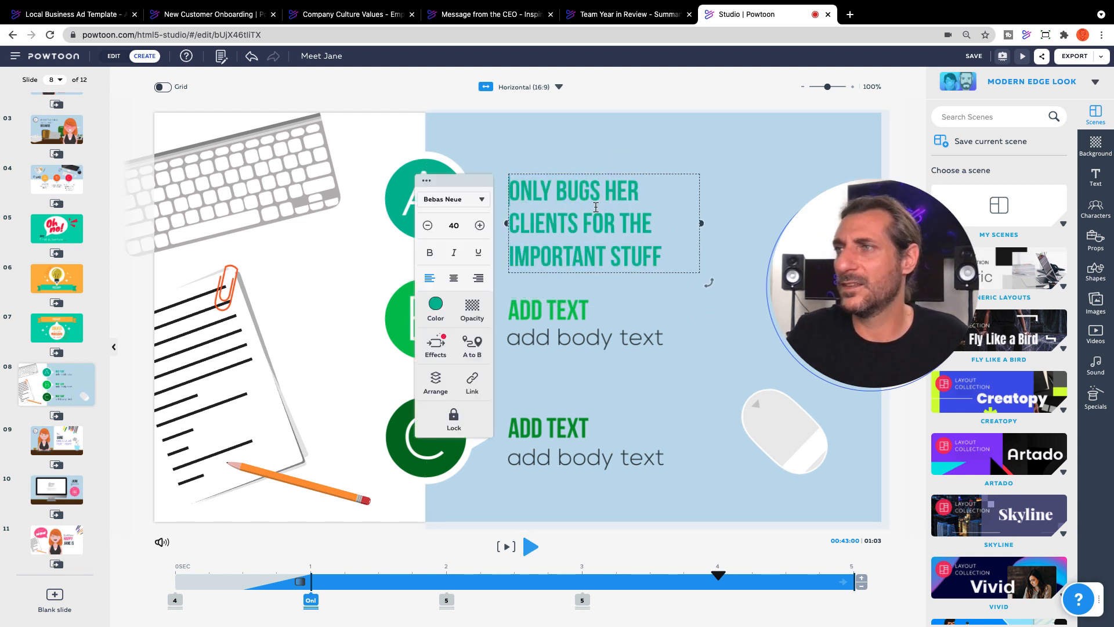
{"action": "type", "text": "SHE"}
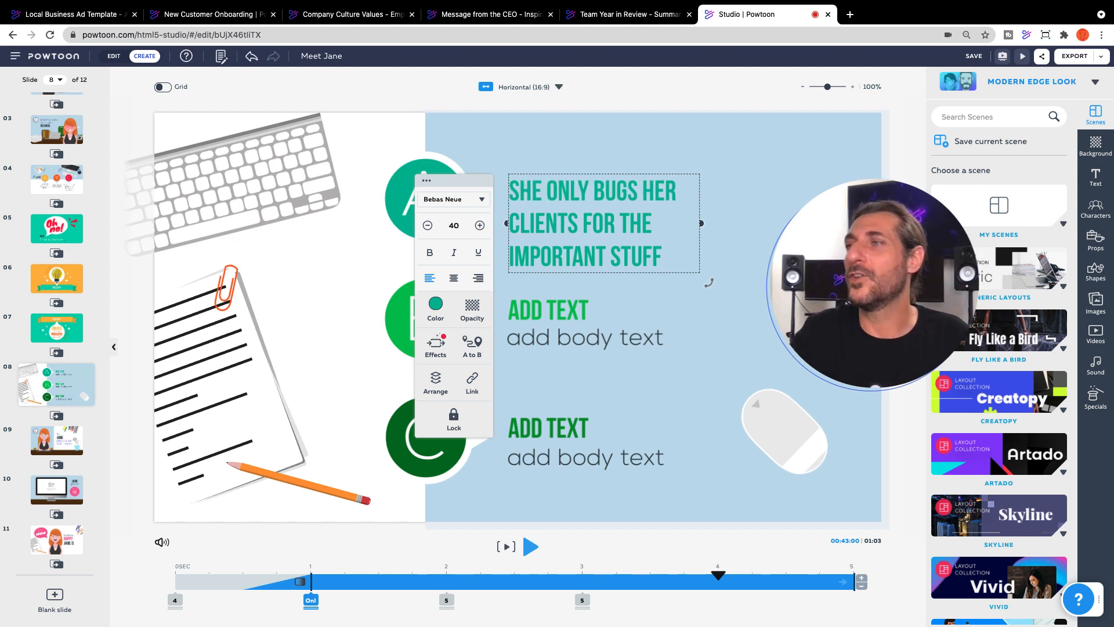
{"action": "left_click", "coordinate": [630, 168]}
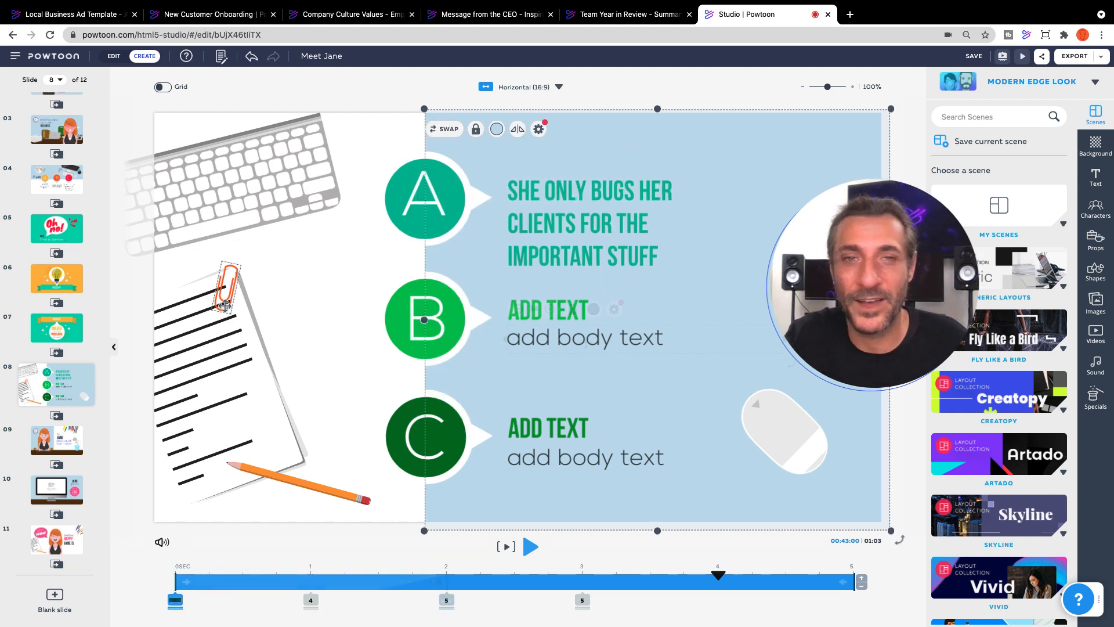
Remove the body text beside B and replace its heading with "MAINTAINS THE HIGHEST LEVEL OF SECURITY"
{"action": "left_click", "coordinate": [569, 309]}
{"action": "double_click", "coordinate": [570, 309]}
{"action": "type", "text": "MAINTAINS THE HIGHEST LEVEL OF SECURITY"}
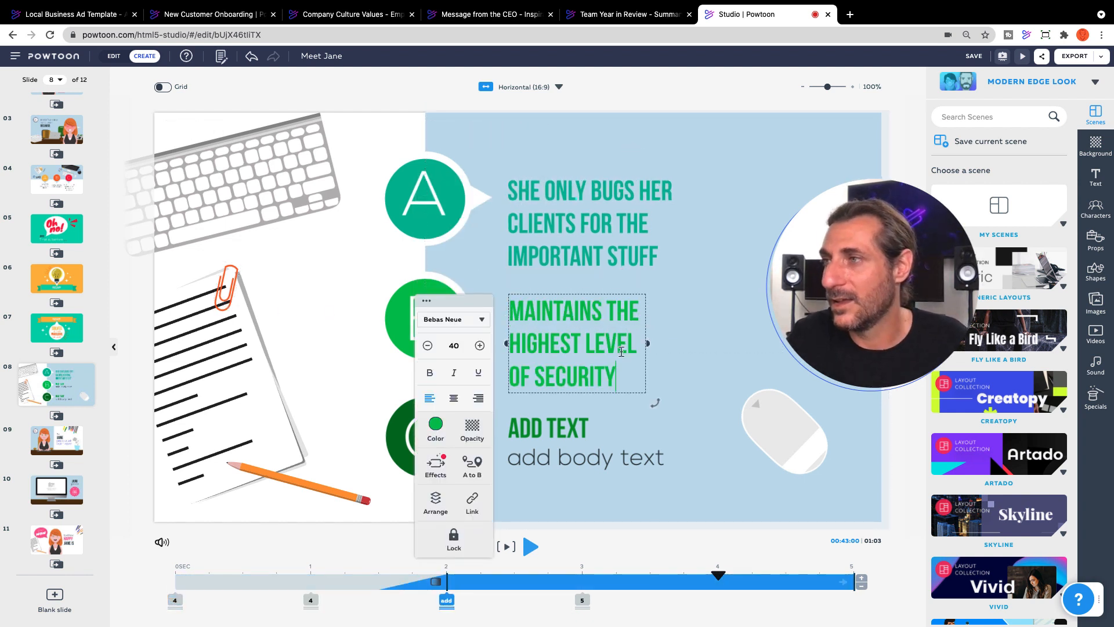
{"action": "left_click", "coordinate": [701, 333]}
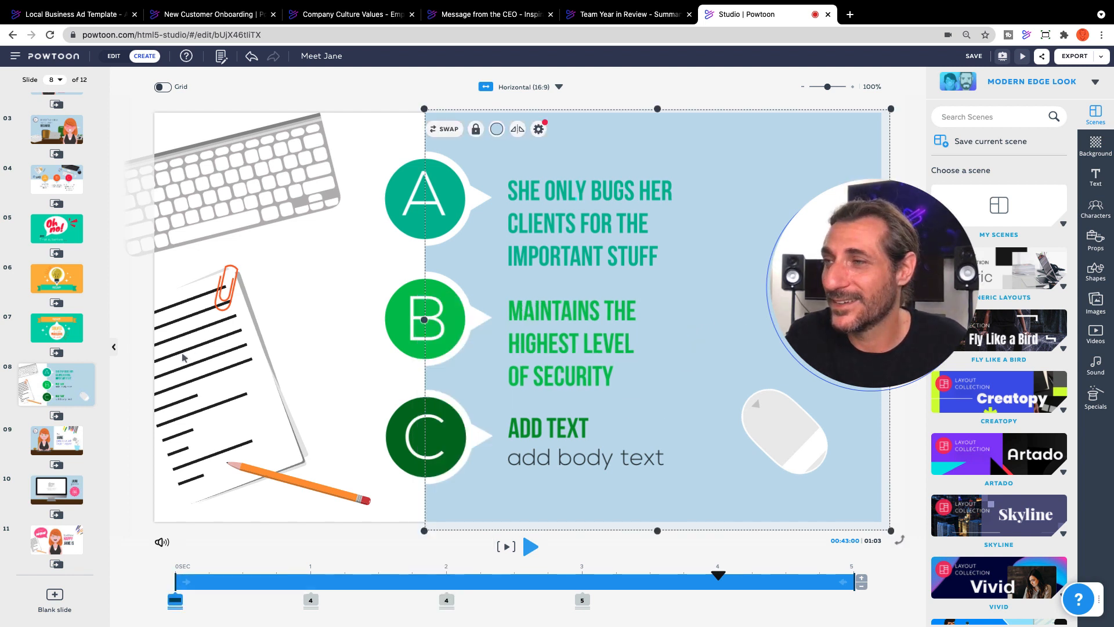
Delete the body text beside C and replace its heading with "MAKES WORK STRESS FEE SO SHE CAN FOCUS ON THE IMPORTANT STUFF"
{"action": "left_click", "coordinate": [605, 460]}
{"action": "key", "text": "Delete"}
{"action": "left_click", "coordinate": [557, 431]}
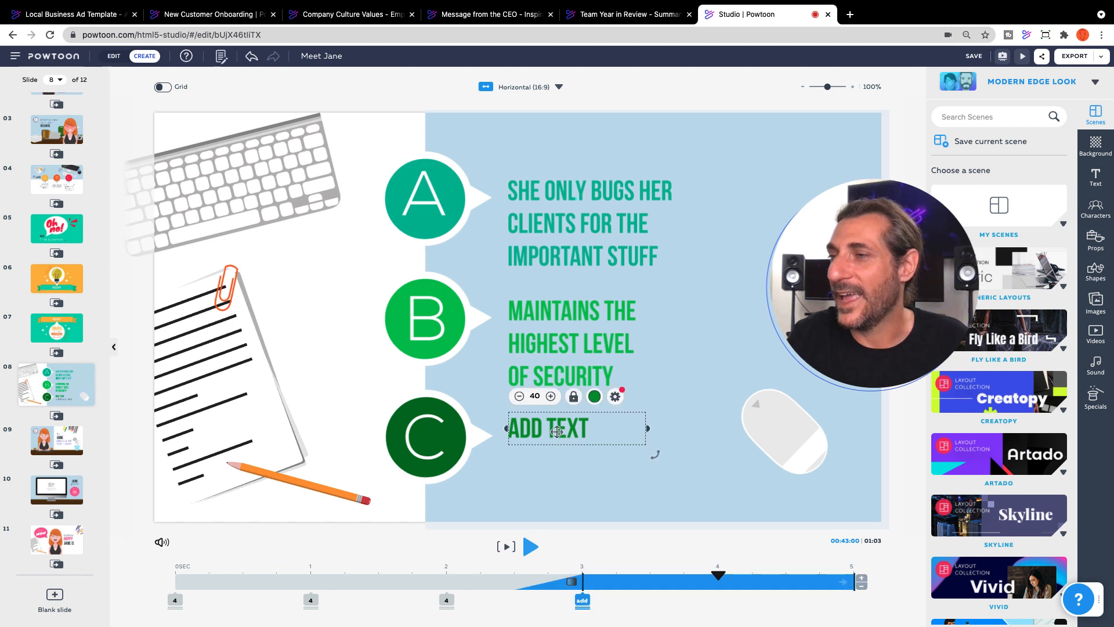
{"action": "double_click", "coordinate": [557, 431]}
{"action": "key", "text": "ctrl+v"}
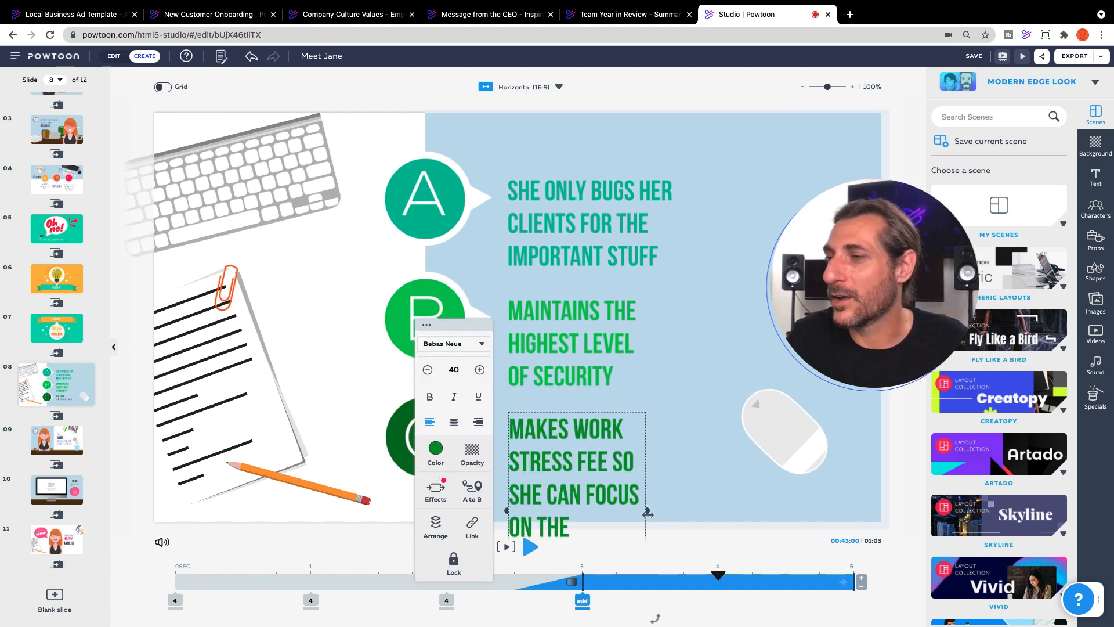
Widen the C heading's text box to fit three lines and correct "FEE" to "FREE"
{"action": "left_click_drag", "start_coordinate": [647, 509], "coordinate": [753, 493]}
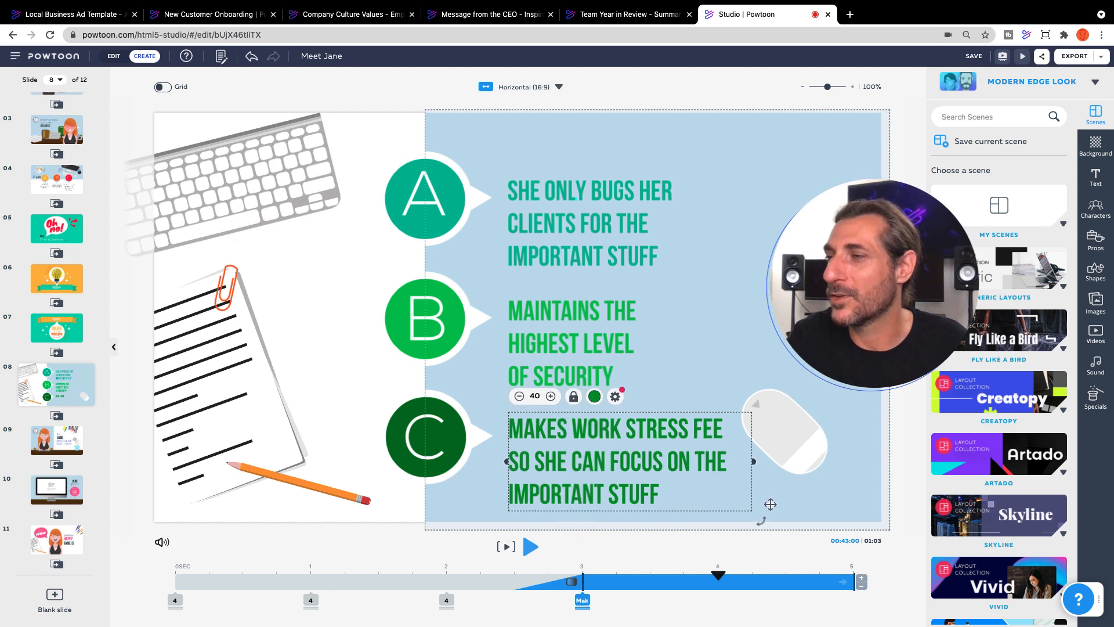
{"action": "left_click", "coordinate": [703, 436]}
{"action": "left_click", "coordinate": [706, 432]}
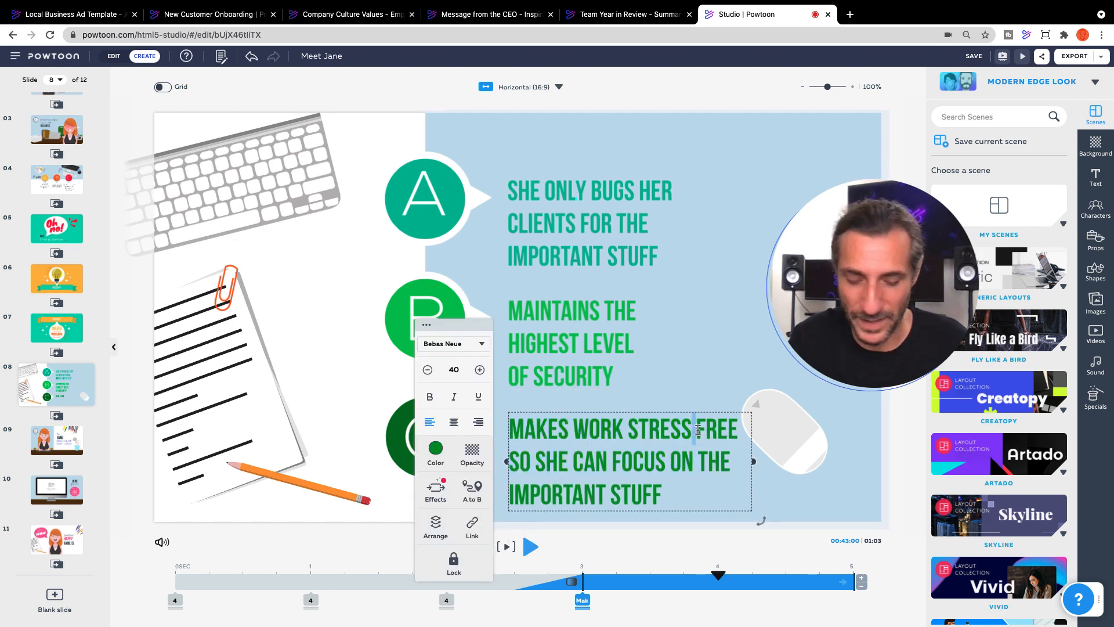
{"action": "left_click", "coordinate": [695, 361]}
On slide 10, fill the monitor's image frame with the uploaded website image "Screen Shot 2021-08-24 at 13.39.58"
{"action": "left_click", "coordinate": [56, 440]}
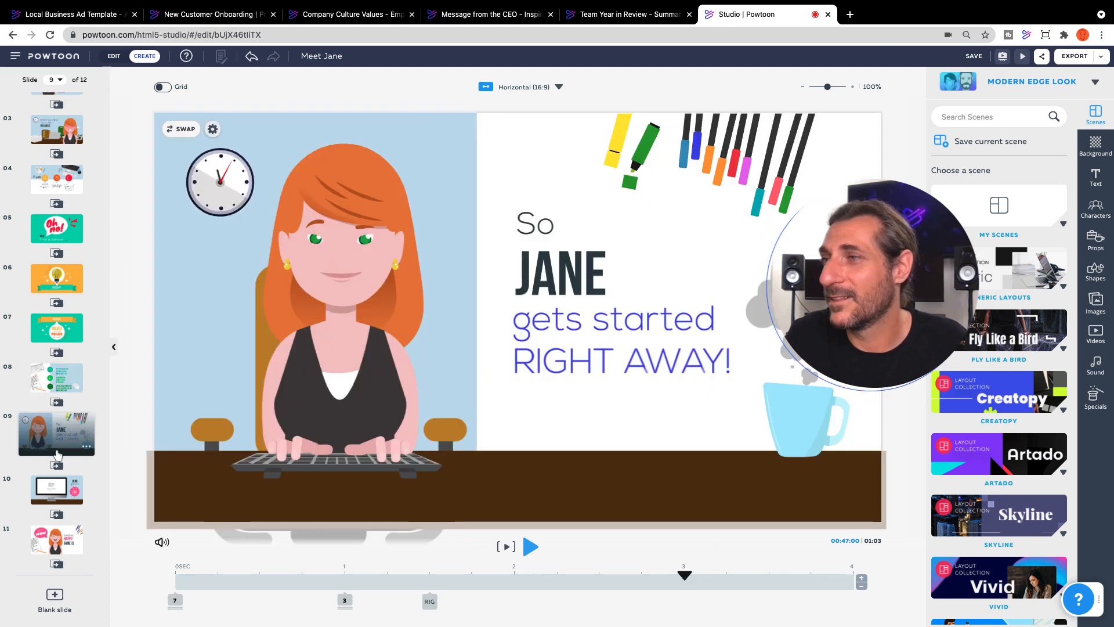
{"action": "left_click", "coordinate": [39, 492]}
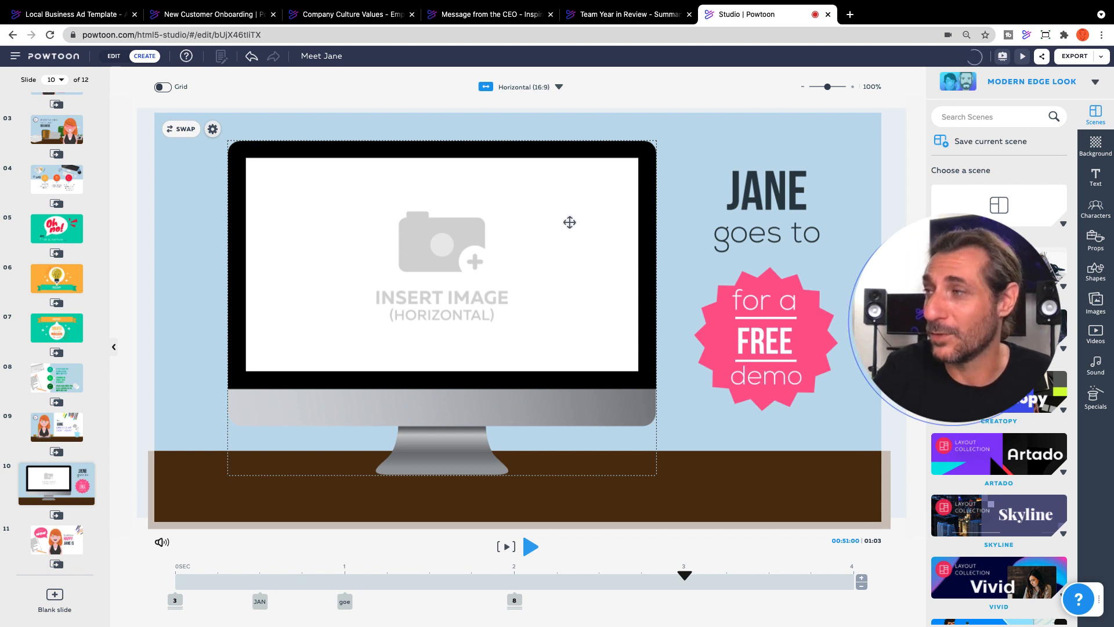
{"action": "double_click", "coordinate": [457, 262]}
{"action": "left_click_drag", "start_coordinate": [988, 280], "coordinate": [612, 206]}
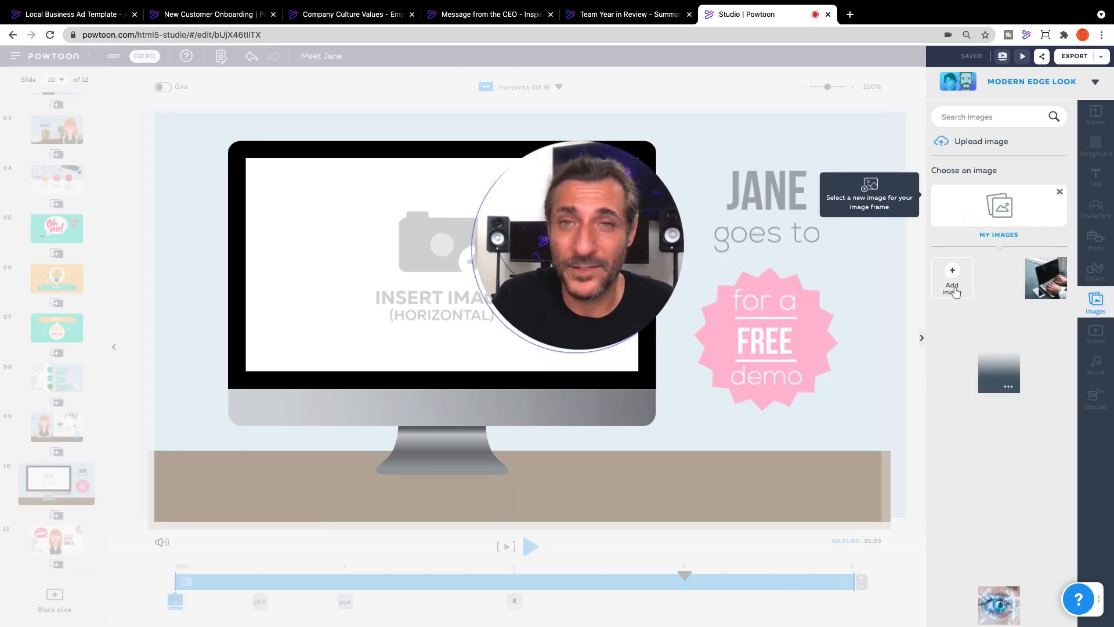
{"action": "mouse_move", "coordinate": [1004, 347]}
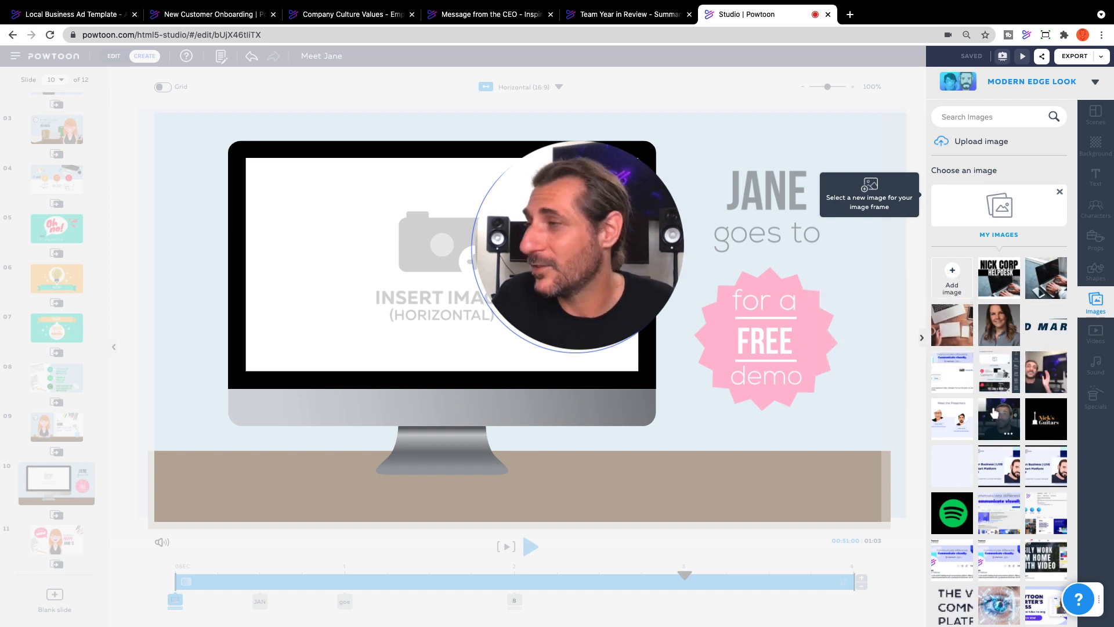
{"action": "scroll", "coordinate": [993, 412], "scroll_direction": "down", "scroll_amount": 6}
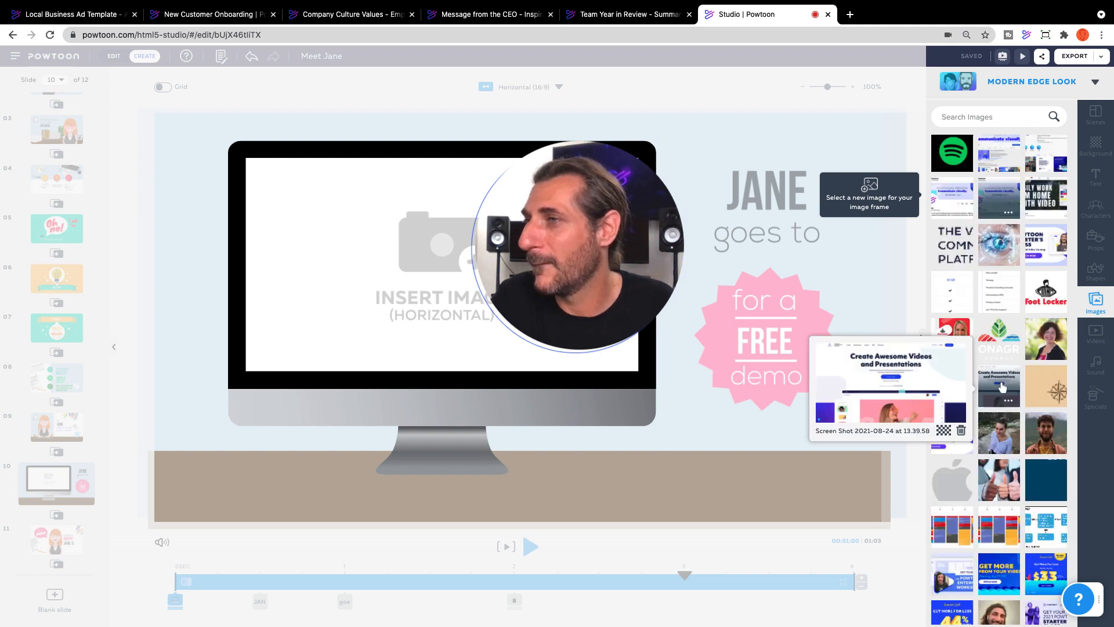
{"action": "left_click", "coordinate": [1002, 387]}
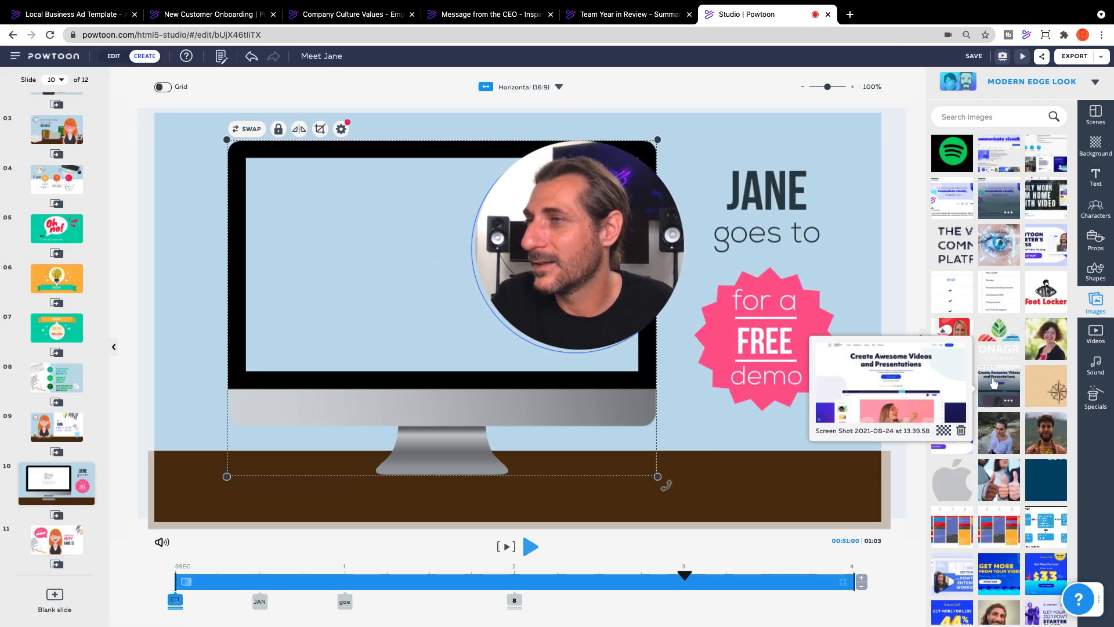
{"action": "left_click_drag", "start_coordinate": [629, 192], "coordinate": [942, 439]}
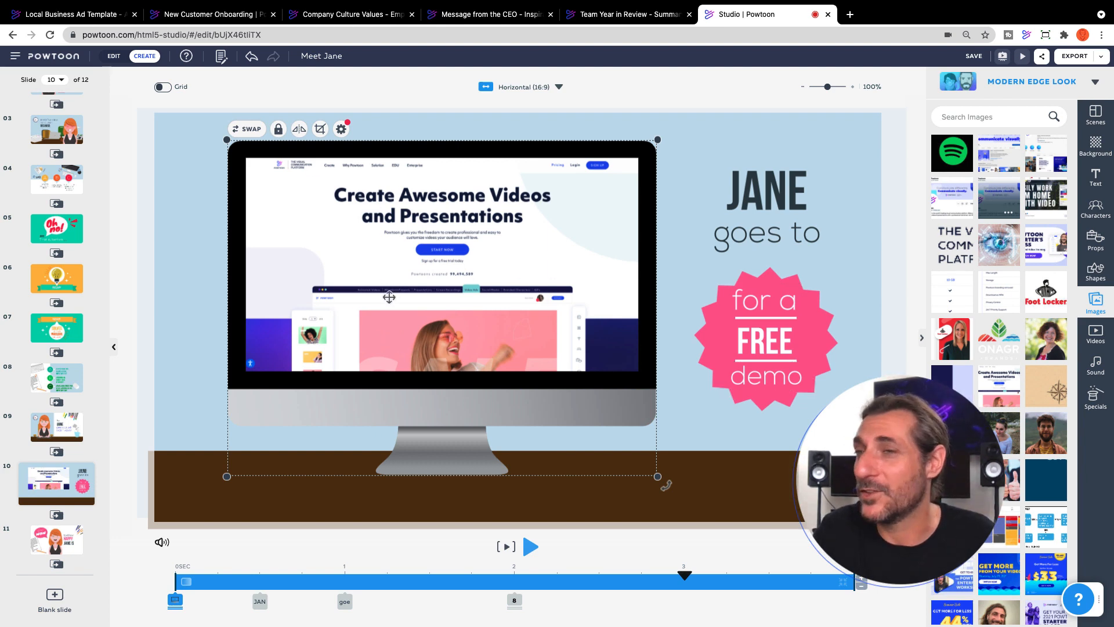
On slide 12, fill the laptop's image frame with the uploaded website image showing "Create Awesome Videos and Presentations"
{"action": "scroll", "coordinate": [58, 499], "scroll_direction": "down", "scroll_amount": 1}
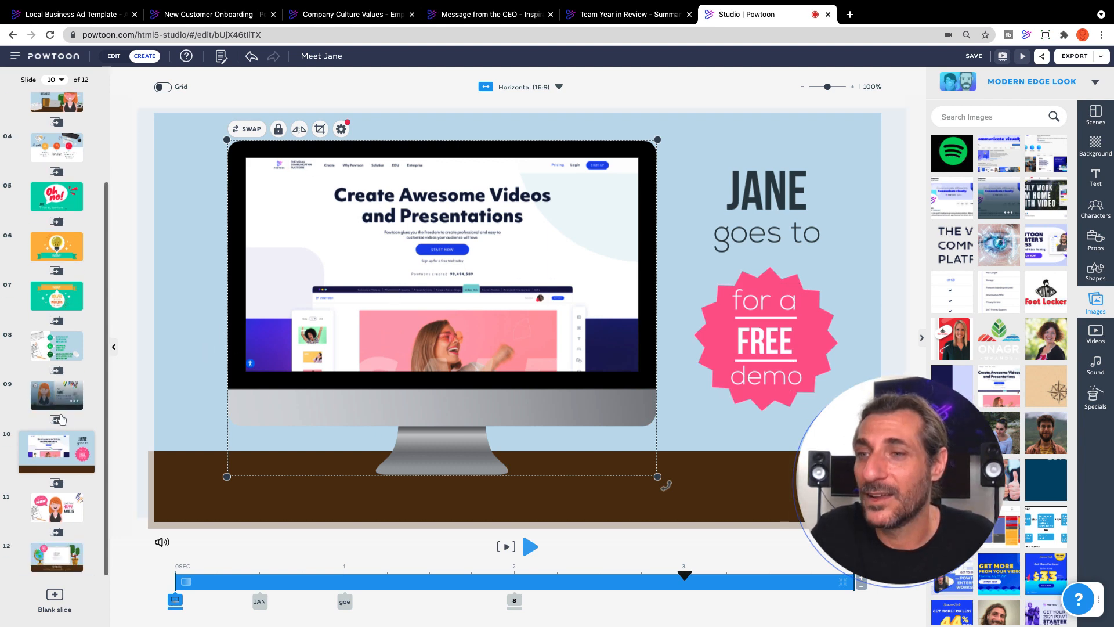
{"action": "left_click", "coordinate": [54, 503]}
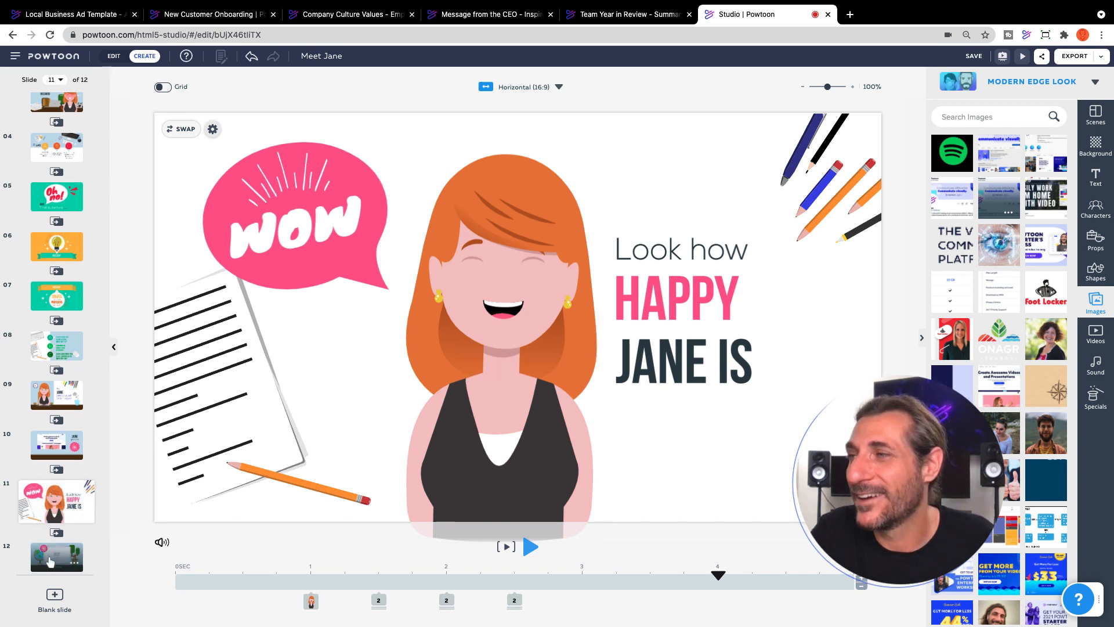
{"action": "left_click", "coordinate": [50, 558]}
{"action": "left_click", "coordinate": [542, 284]}
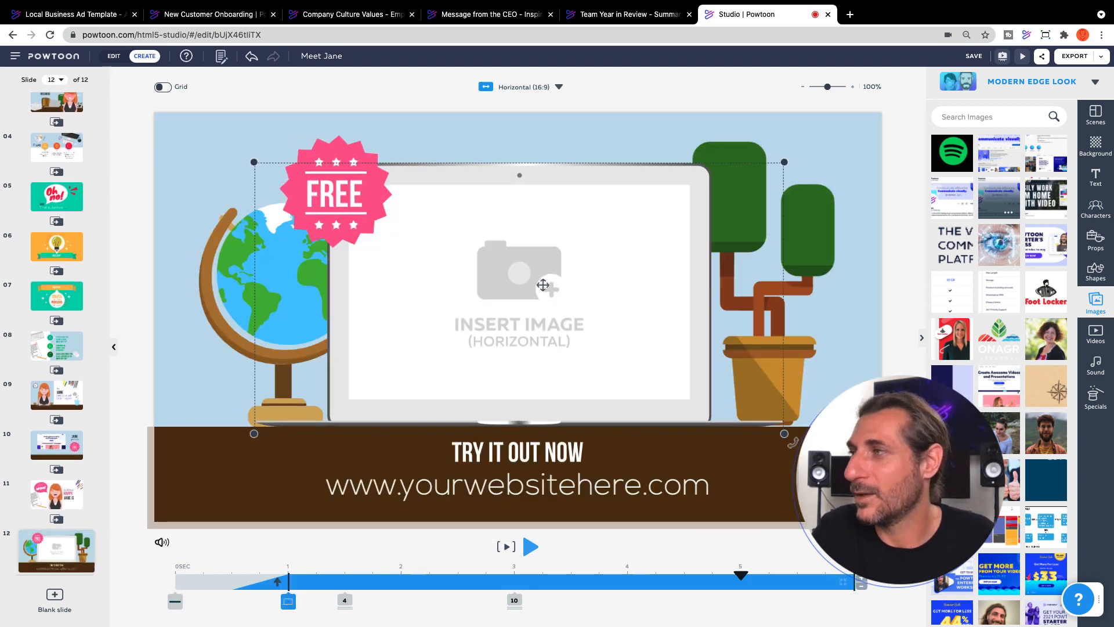
{"action": "left_click", "coordinate": [542, 285]}
{"action": "left_click_drag", "start_coordinate": [943, 399], "coordinate": [752, 364]}
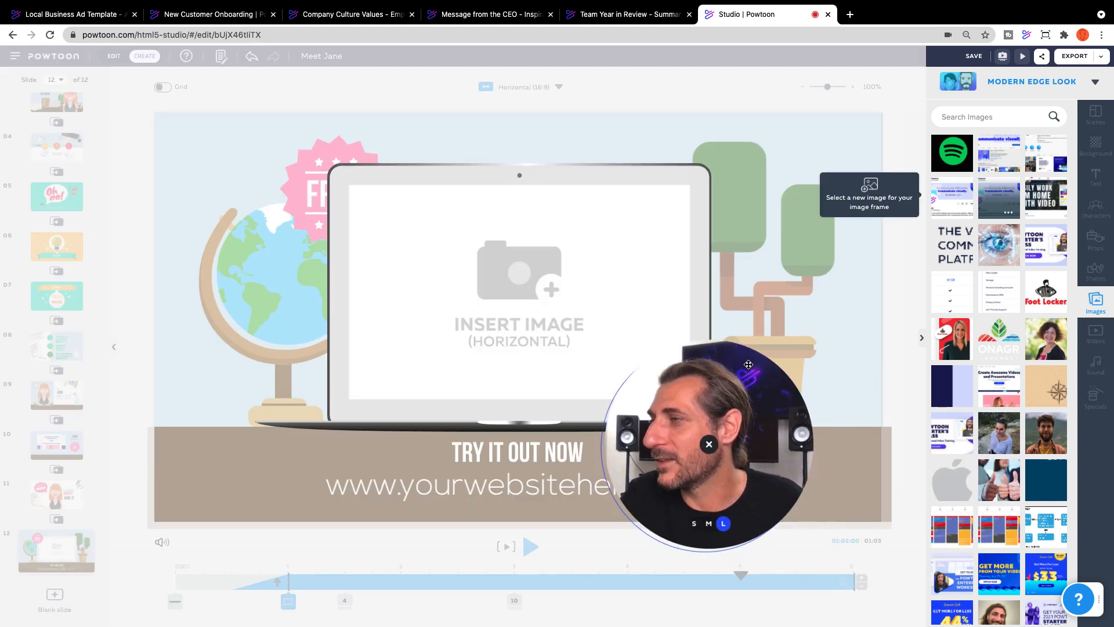
{"action": "left_click", "coordinate": [986, 389]}
{"action": "left_click_drag", "start_coordinate": [729, 371], "coordinate": [955, 327]}
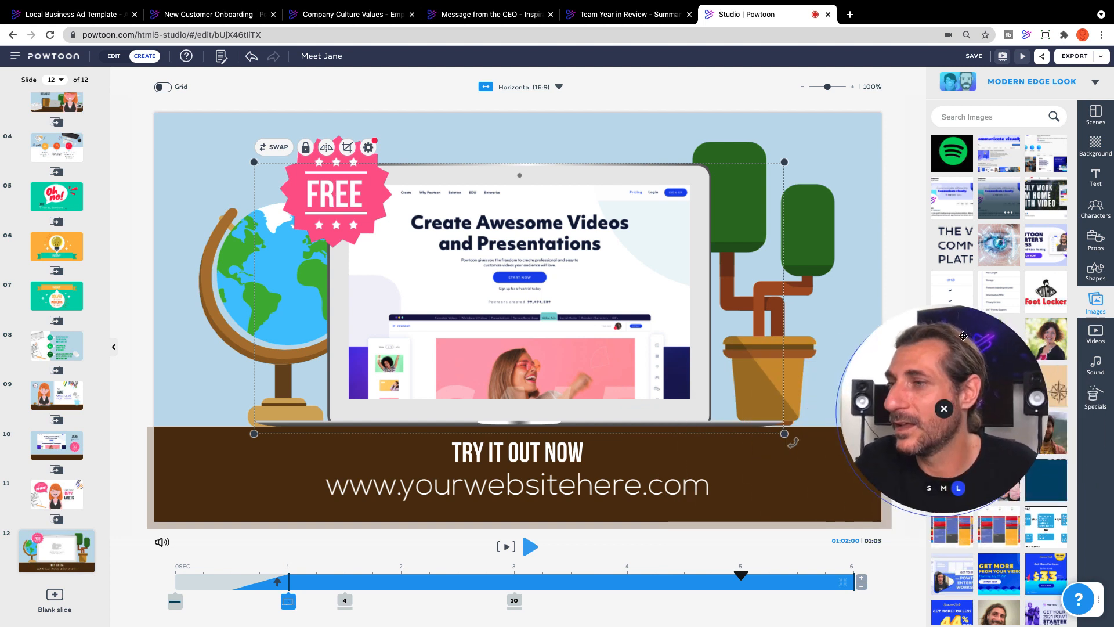
{"action": "double_click", "coordinate": [608, 495]}
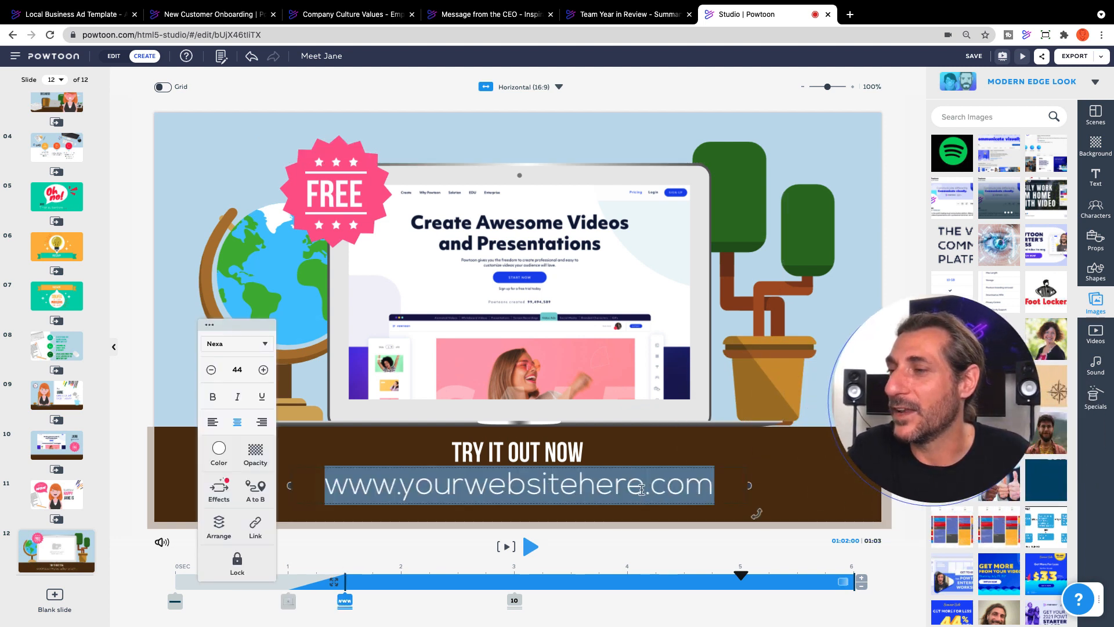
{"action": "left_click_drag", "start_coordinate": [642, 490], "coordinate": [406, 489]}
{"action": "type", "text": "pass-"}
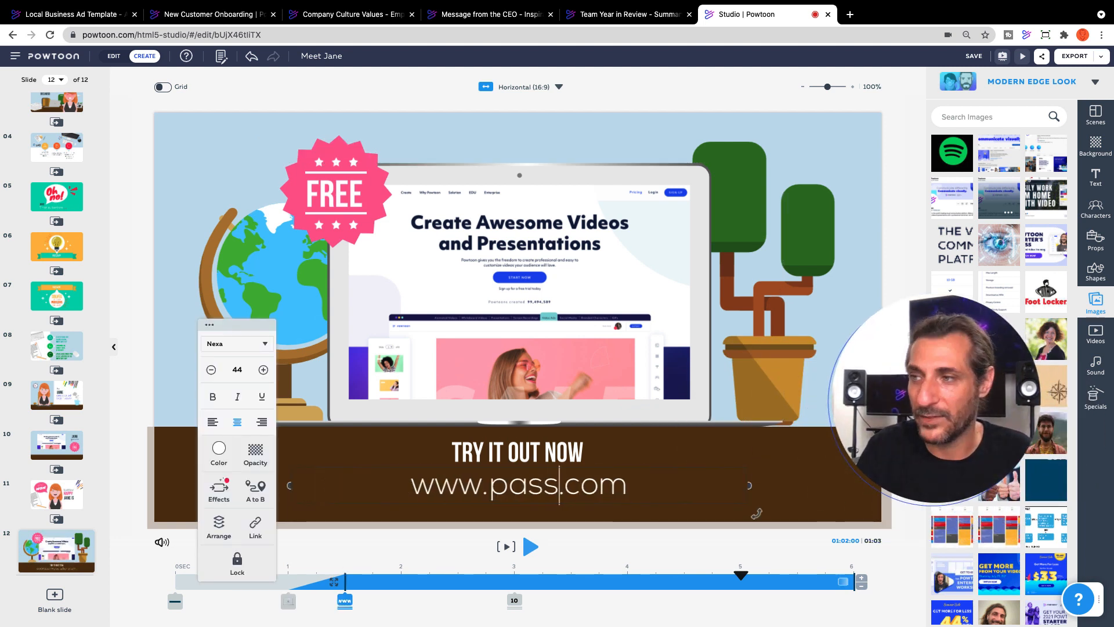
{"action": "type", "text": "app"}
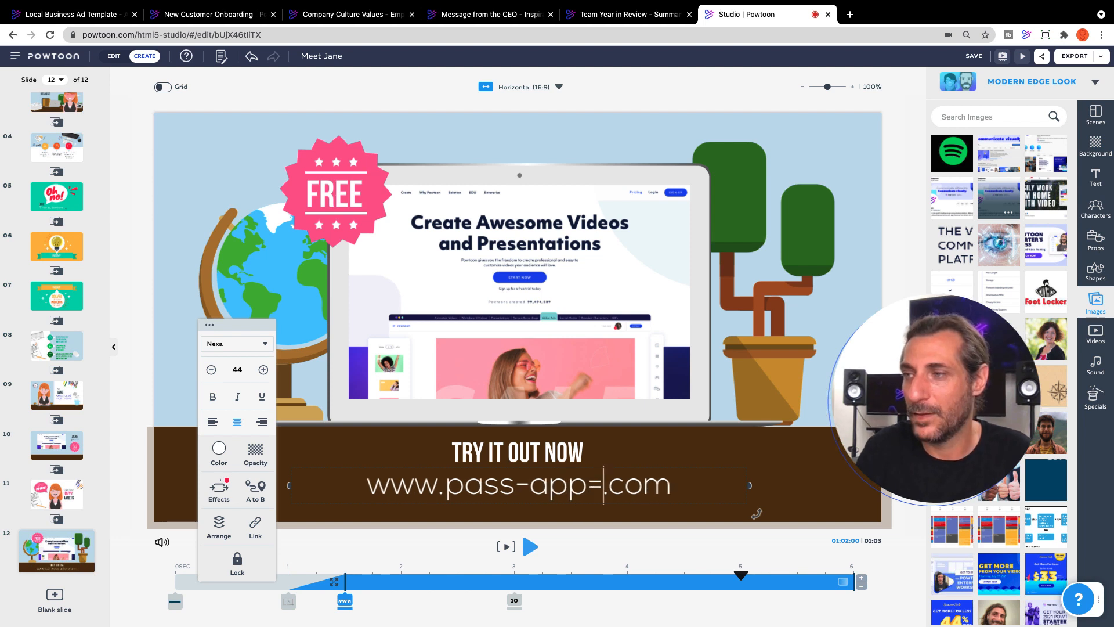
{"action": "type", "text": "-download"}
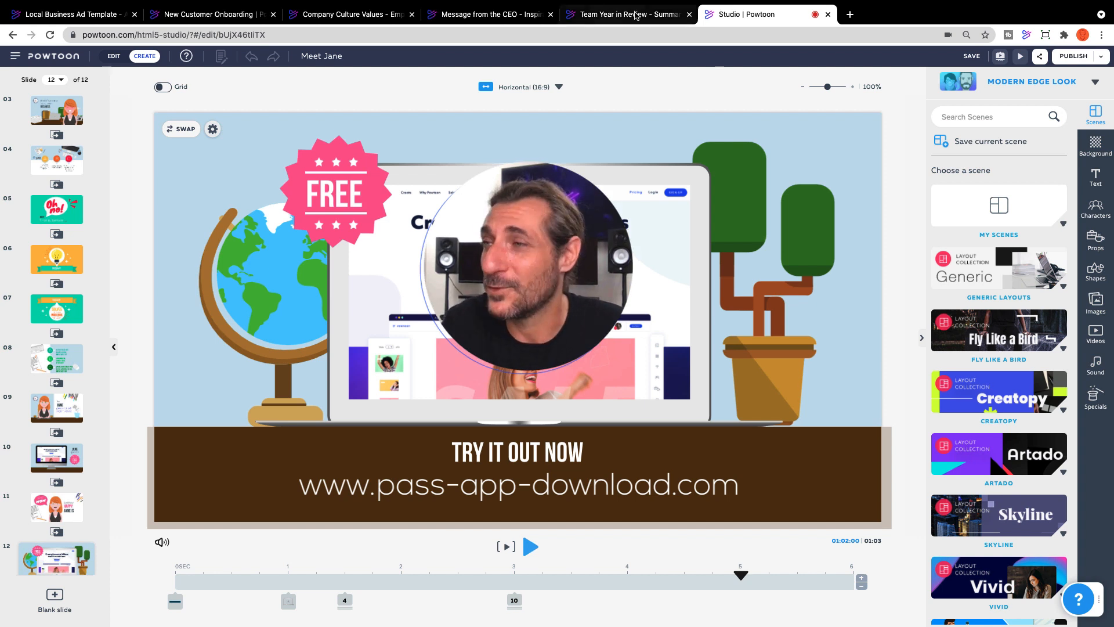
On slide 1, swap the red-haired Jane character for the curly-haired woman in the orange top from the Boho collection
{"action": "left_click_drag", "start_coordinate": [552, 199], "coordinate": [891, 291]}
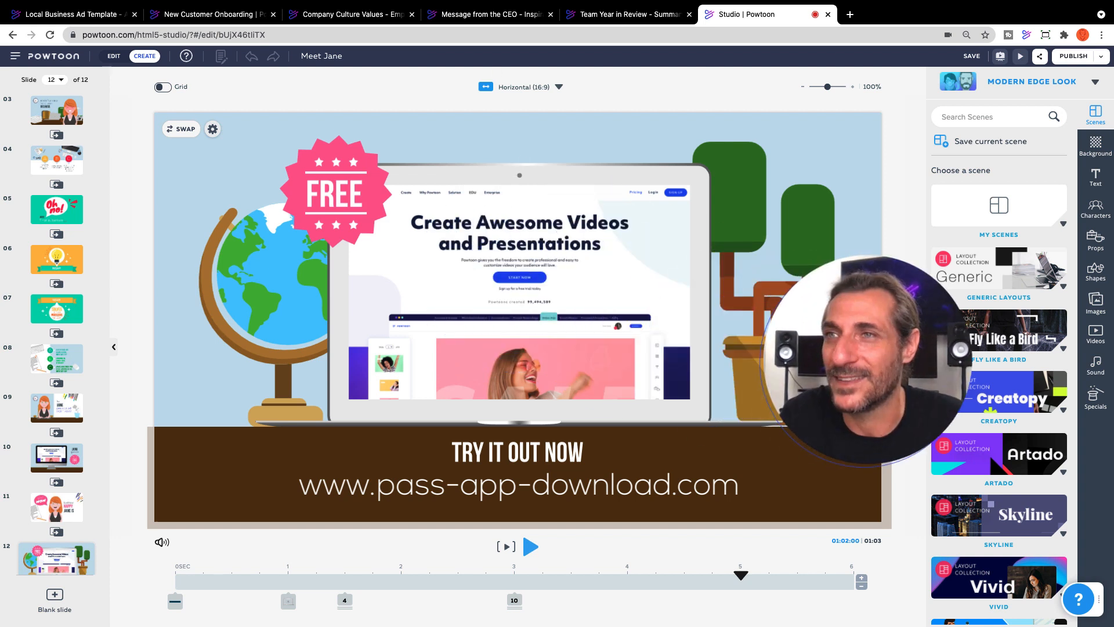
{"action": "scroll", "coordinate": [64, 132], "scroll_direction": "up", "scroll_amount": 2}
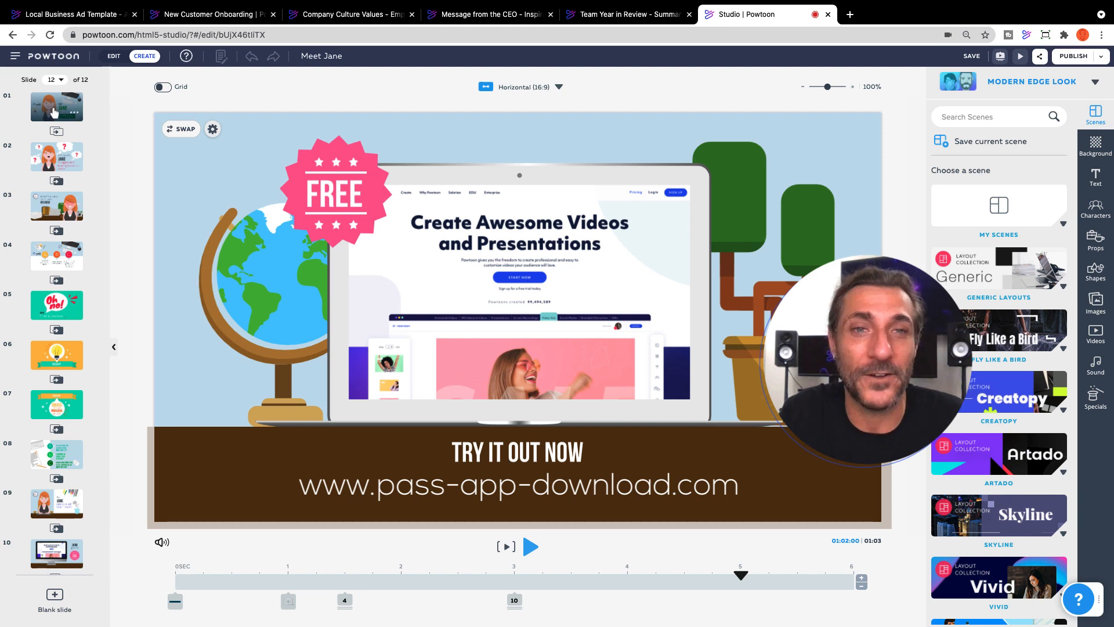
{"action": "left_click", "coordinate": [57, 108]}
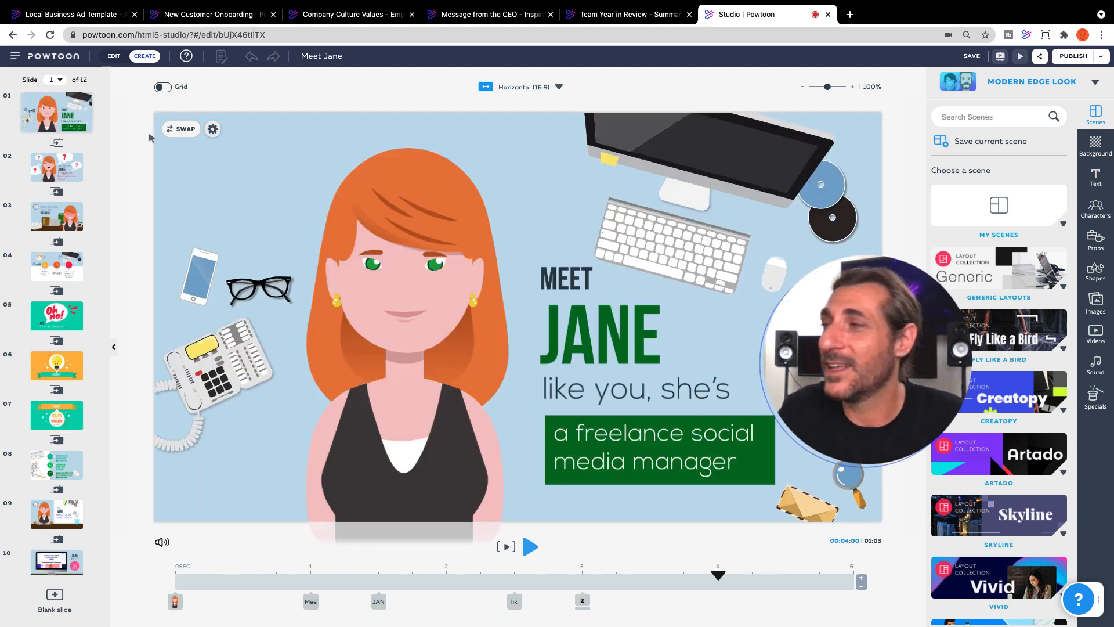
{"action": "left_click", "coordinate": [499, 290]}
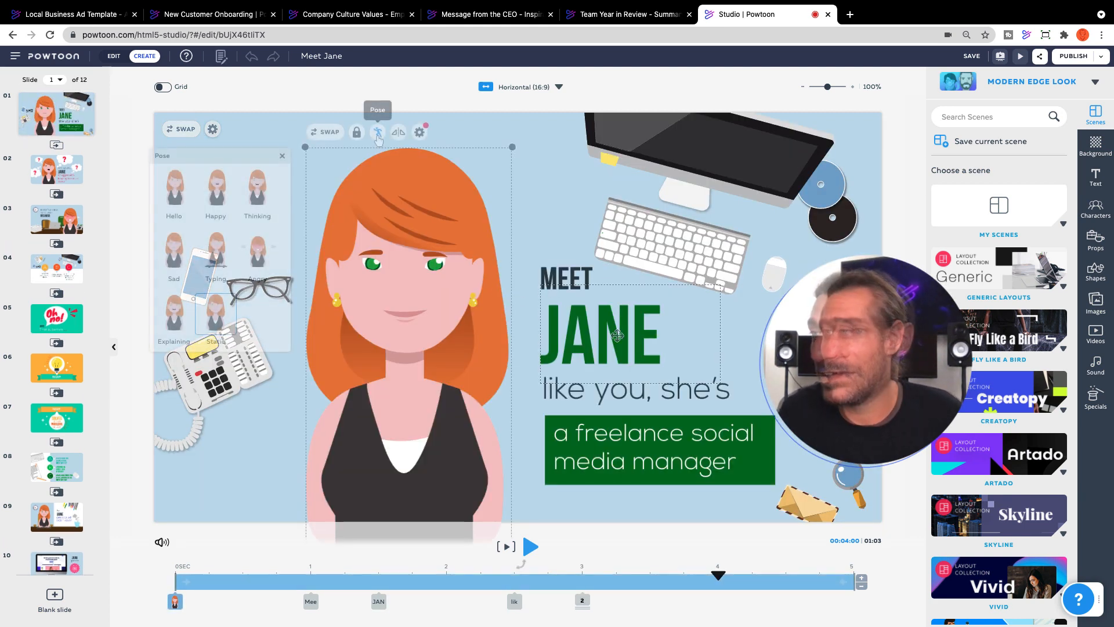
{"action": "left_click", "coordinate": [325, 132]}
{"action": "left_click_drag", "start_coordinate": [930, 332], "coordinate": [559, 224]}
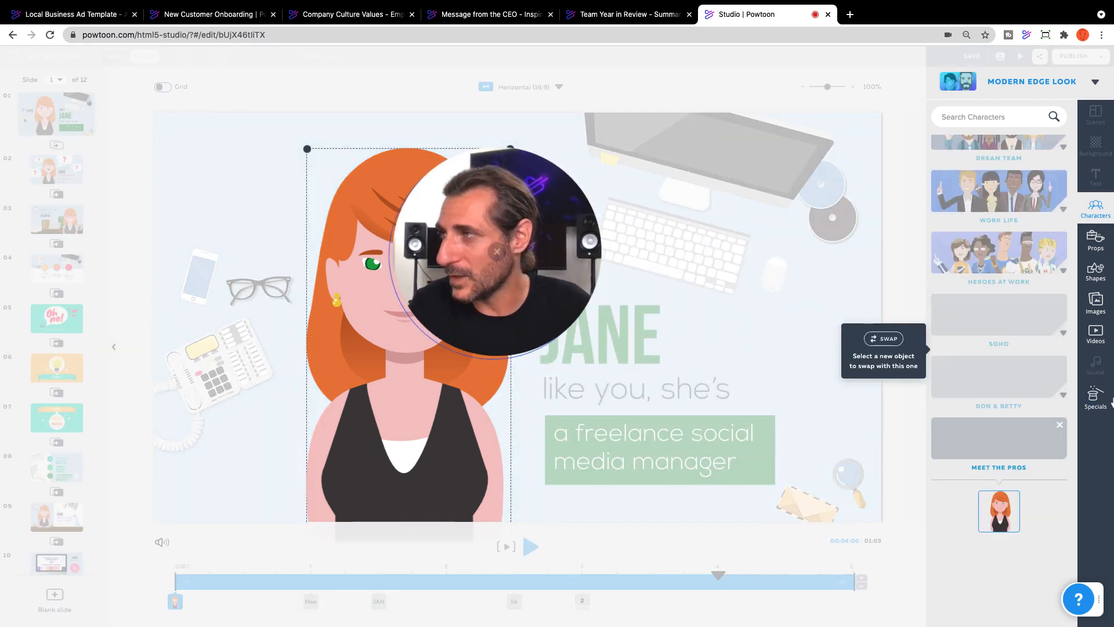
{"action": "scroll", "coordinate": [995, 365], "scroll_direction": "up", "scroll_amount": 10}
{"action": "left_click", "coordinate": [995, 365]}
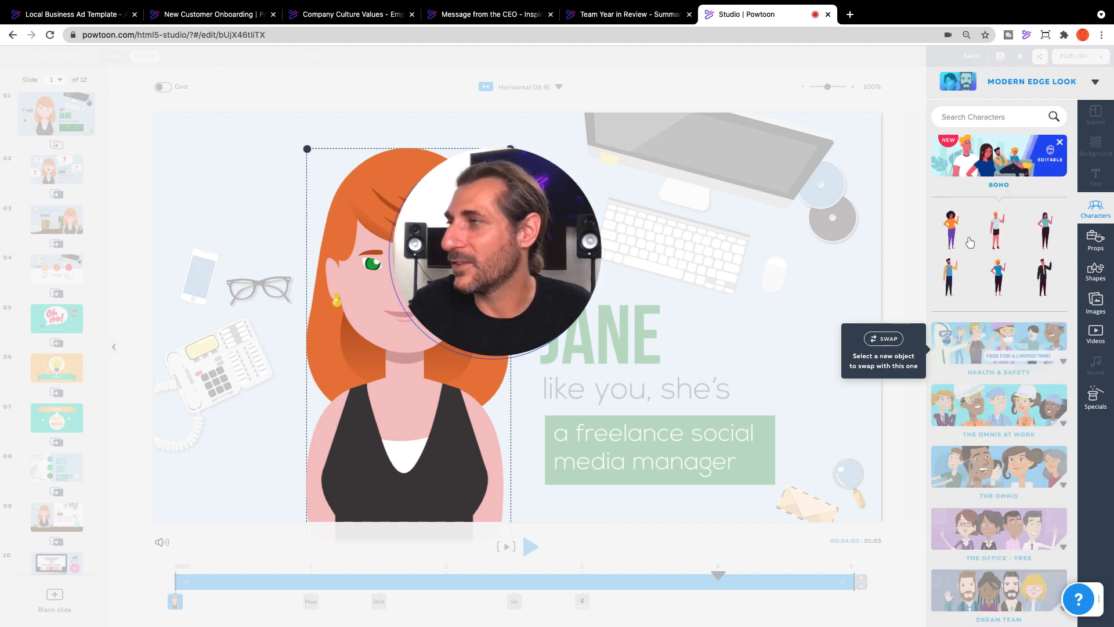
{"action": "mouse_move", "coordinate": [950, 237]}
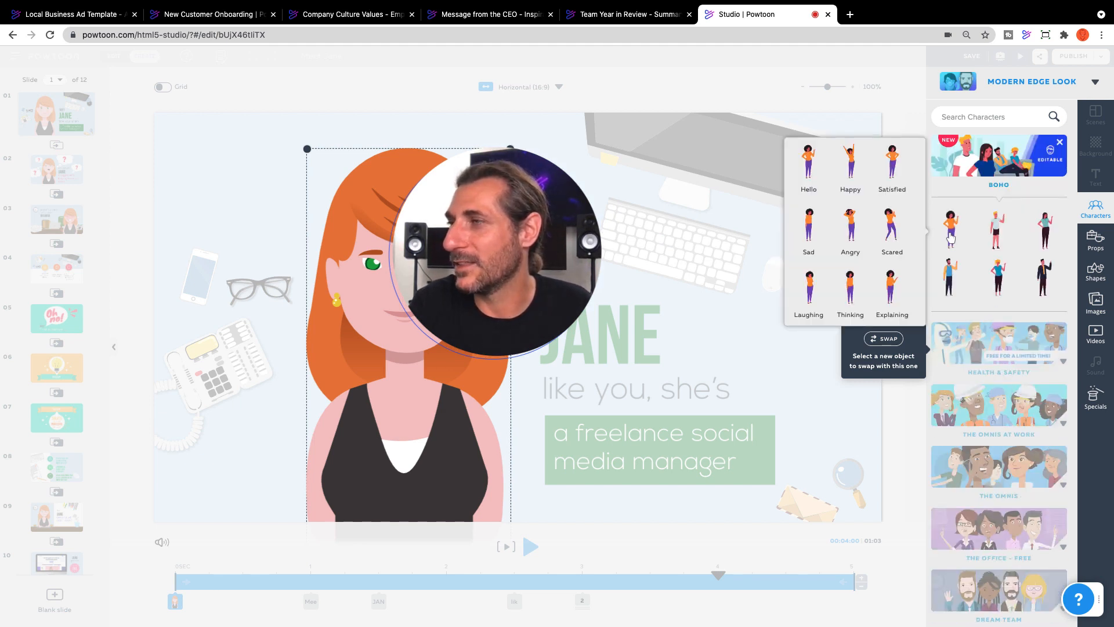
{"action": "left_click", "coordinate": [951, 236]}
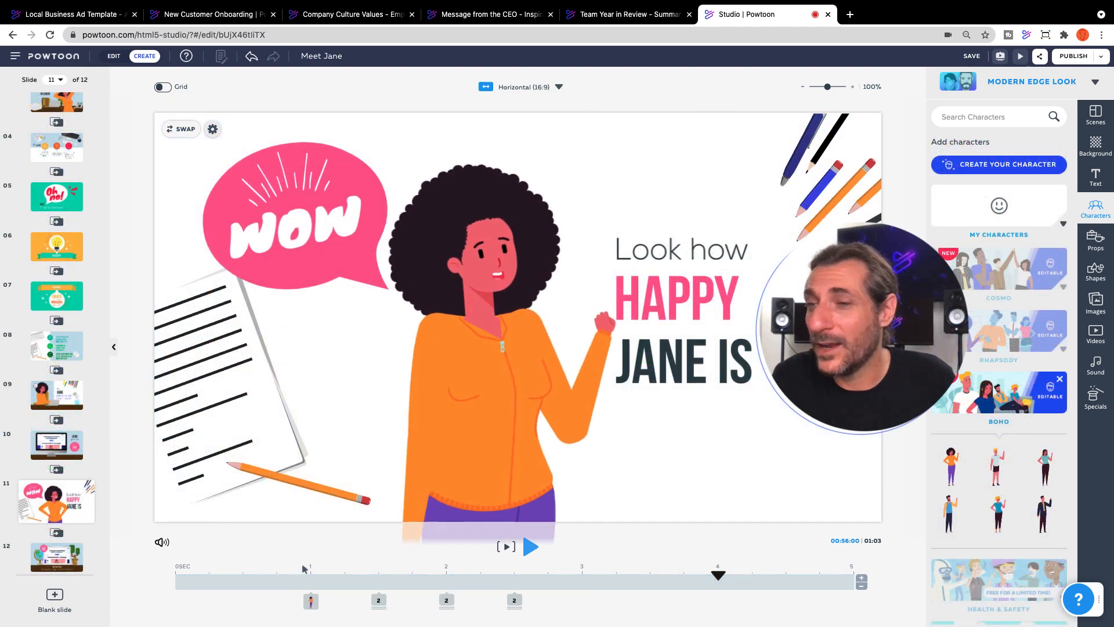
Preview the current soundtrack in the sound controls for the entire Powtoon
{"action": "left_click", "coordinate": [162, 542]}
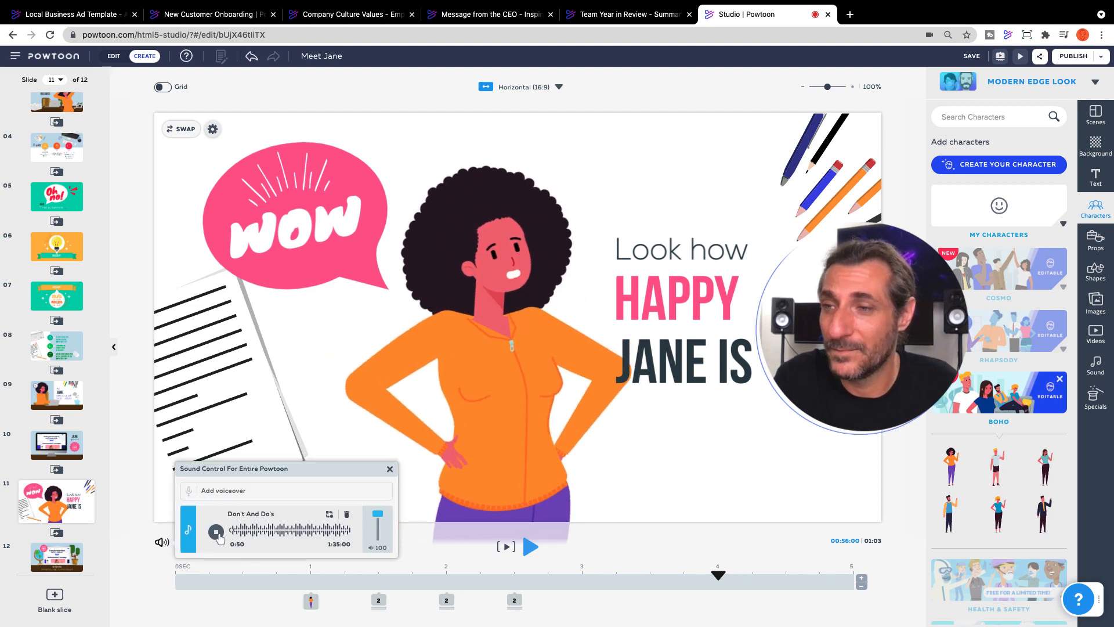
{"action": "left_click", "coordinate": [216, 531]}
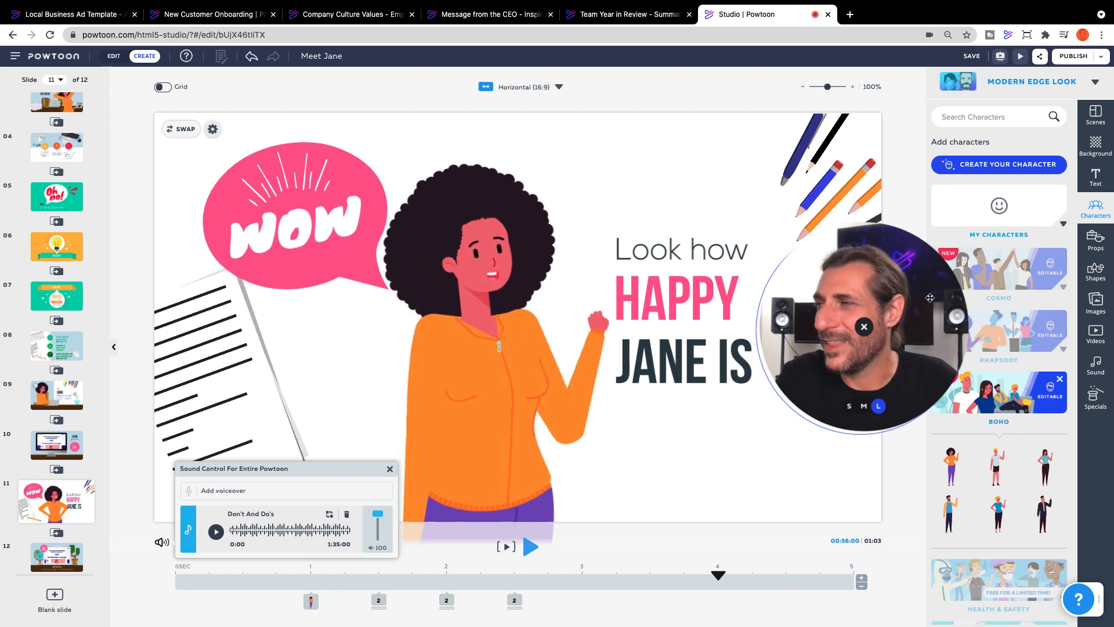
{"action": "left_click_drag", "start_coordinate": [855, 434], "coordinate": [643, 371]}
Filter the soundtrack library by the Happy mood and preview the tracks from "Funny Side Up" through "Positivity"
{"action": "left_click", "coordinate": [1090, 371]}
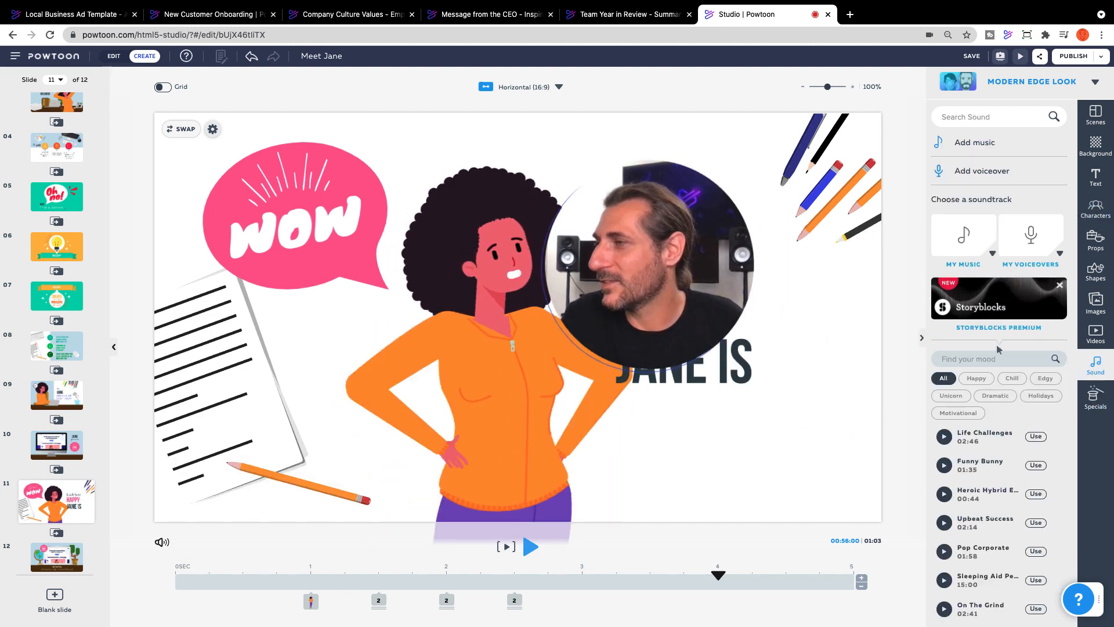
{"action": "scroll", "coordinate": [996, 365], "scroll_direction": "down", "scroll_amount": 1}
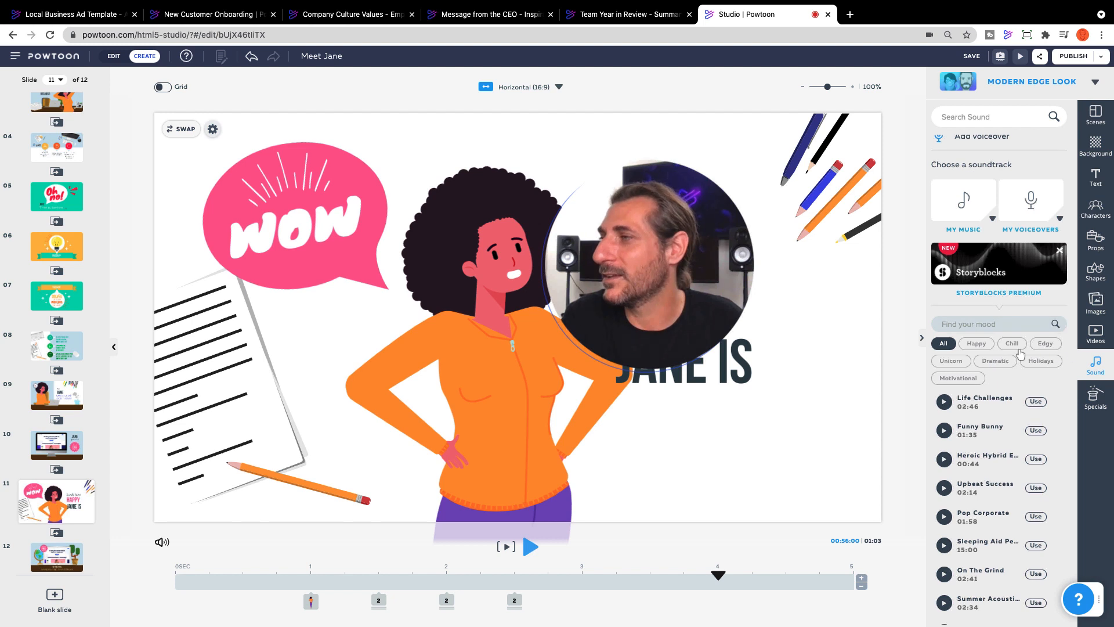
{"action": "left_click", "coordinate": [966, 346]}
{"action": "scroll", "coordinate": [993, 416], "scroll_direction": "down", "scroll_amount": 1}
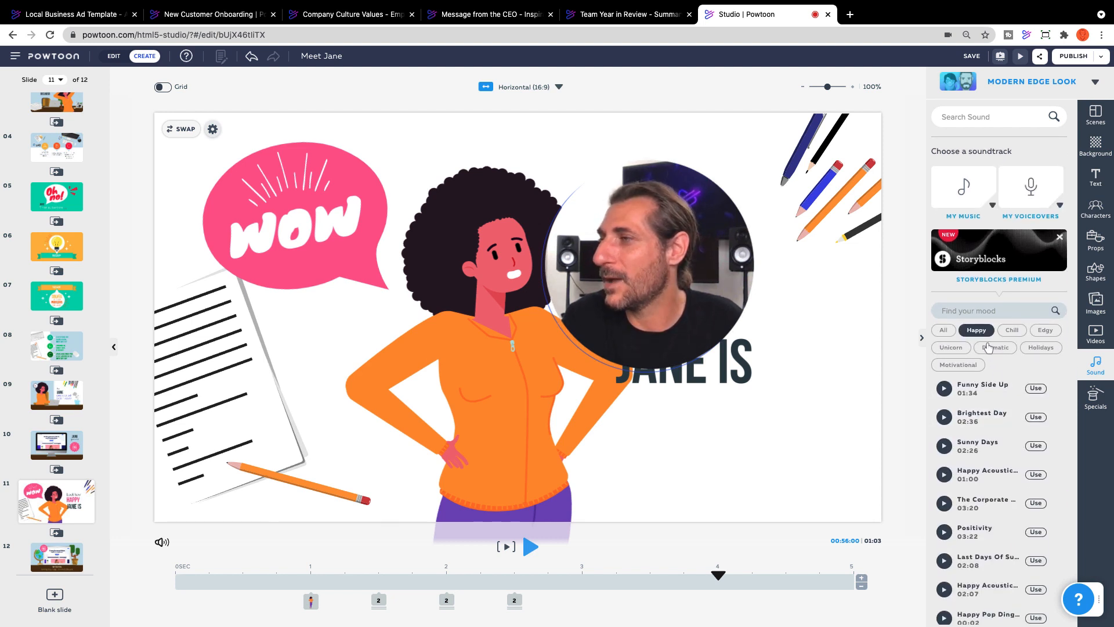
{"action": "scroll", "coordinate": [980, 400], "scroll_direction": "down", "scroll_amount": 1}
{"action": "left_click", "coordinate": [944, 374]}
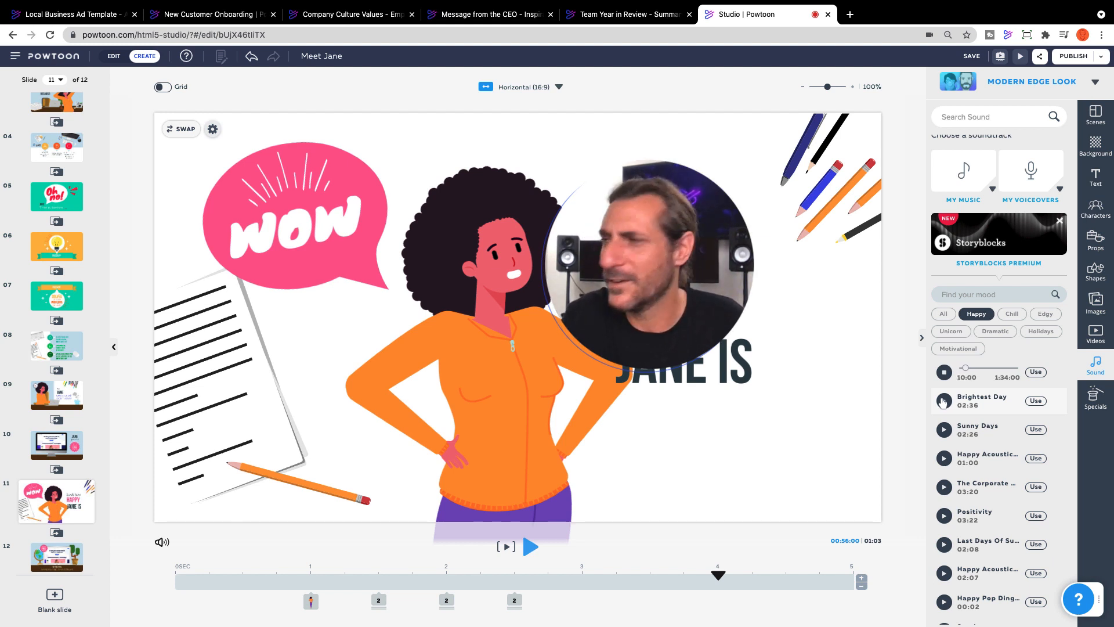
{"action": "left_click", "coordinate": [943, 401]}
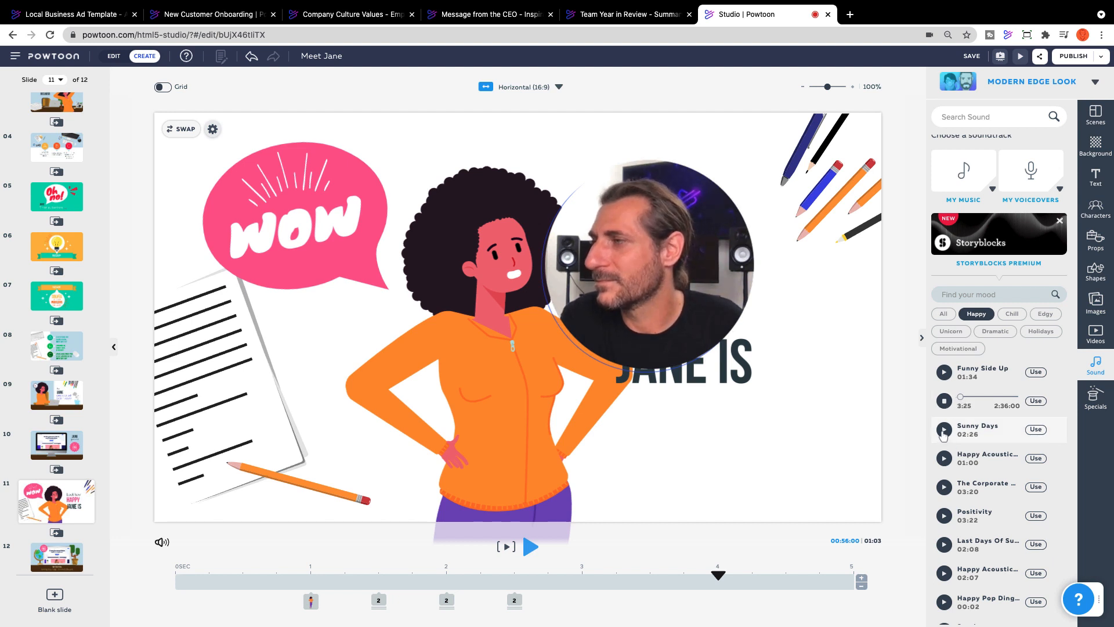
{"action": "left_click", "coordinate": [944, 430]}
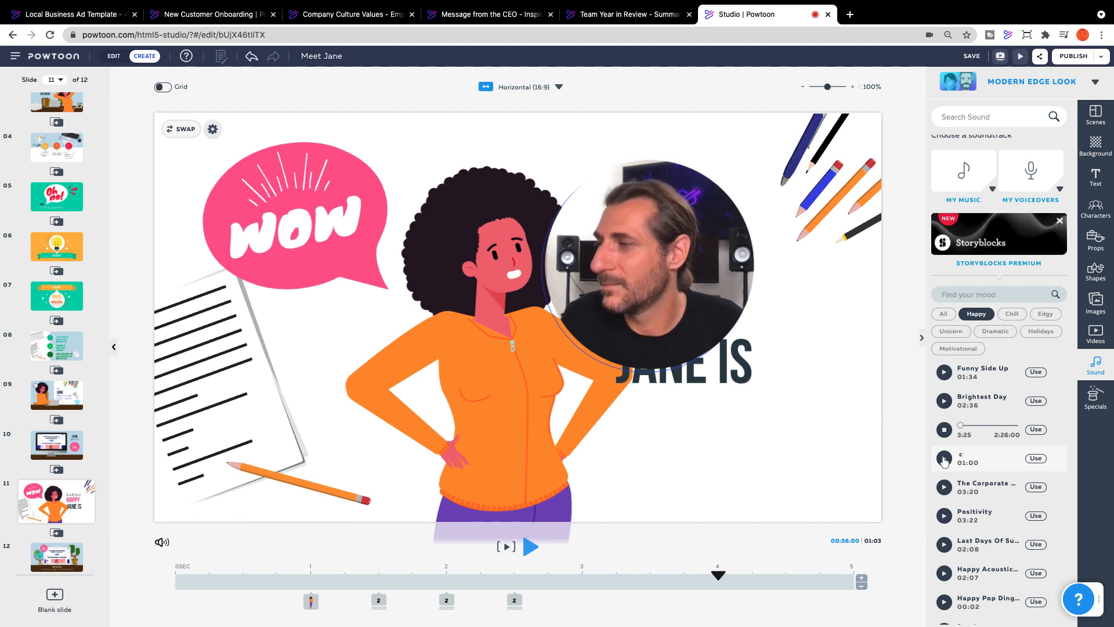
{"action": "left_click", "coordinate": [943, 459]}
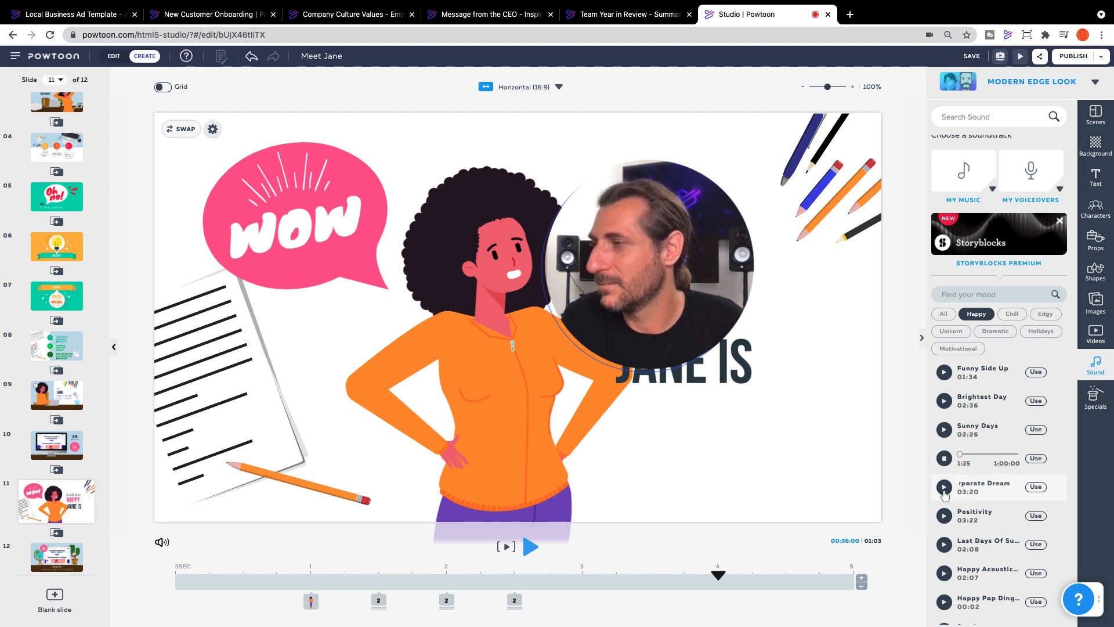
{"action": "left_click", "coordinate": [944, 488]}
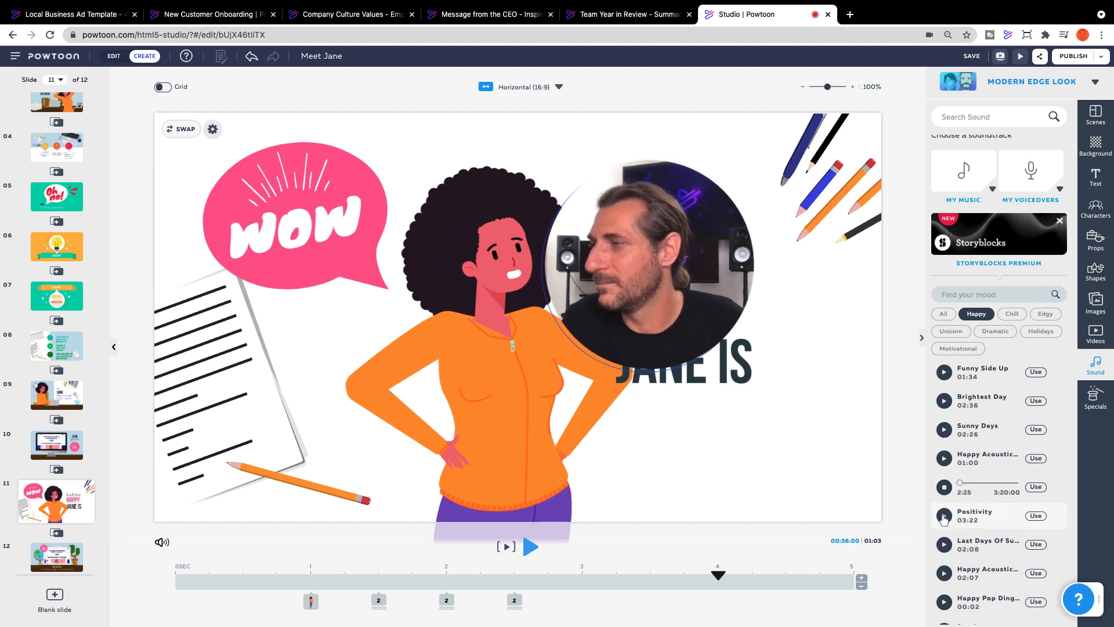
{"action": "left_click", "coordinate": [944, 516]}
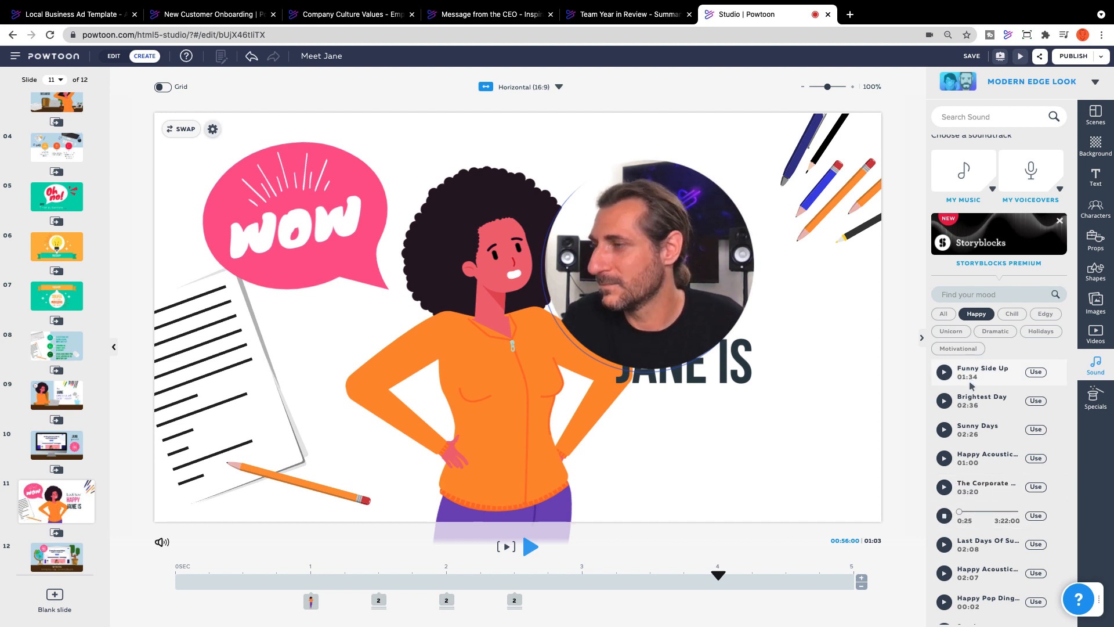
Use the "Positivity" track as the soundtrack for the entire Powtoon
{"action": "left_click", "coordinate": [1036, 515]}
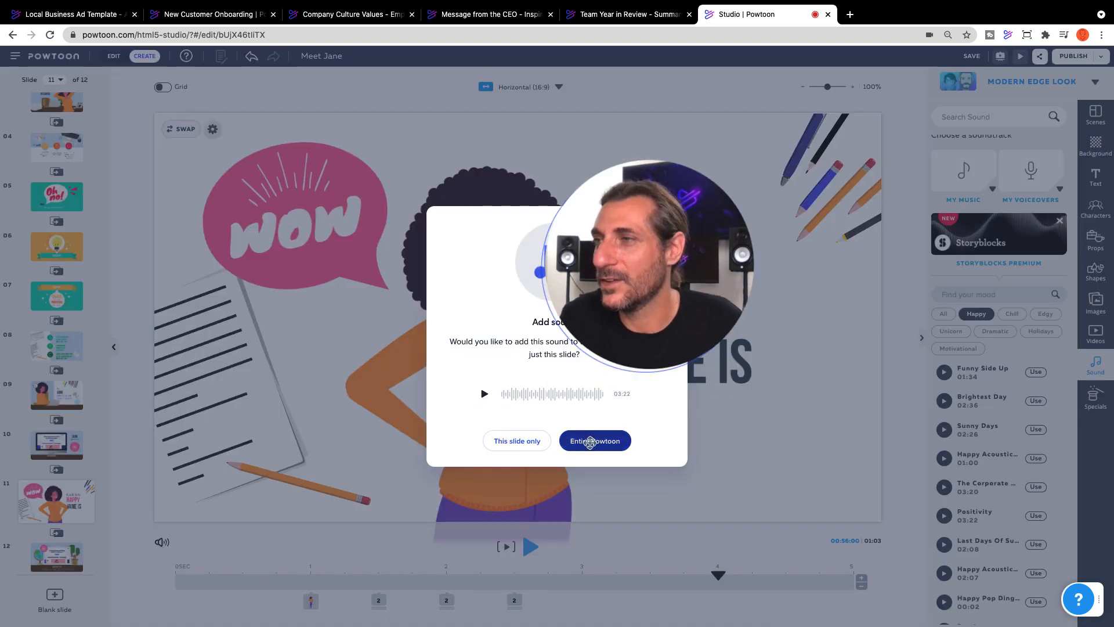
{"action": "left_click", "coordinate": [591, 442]}
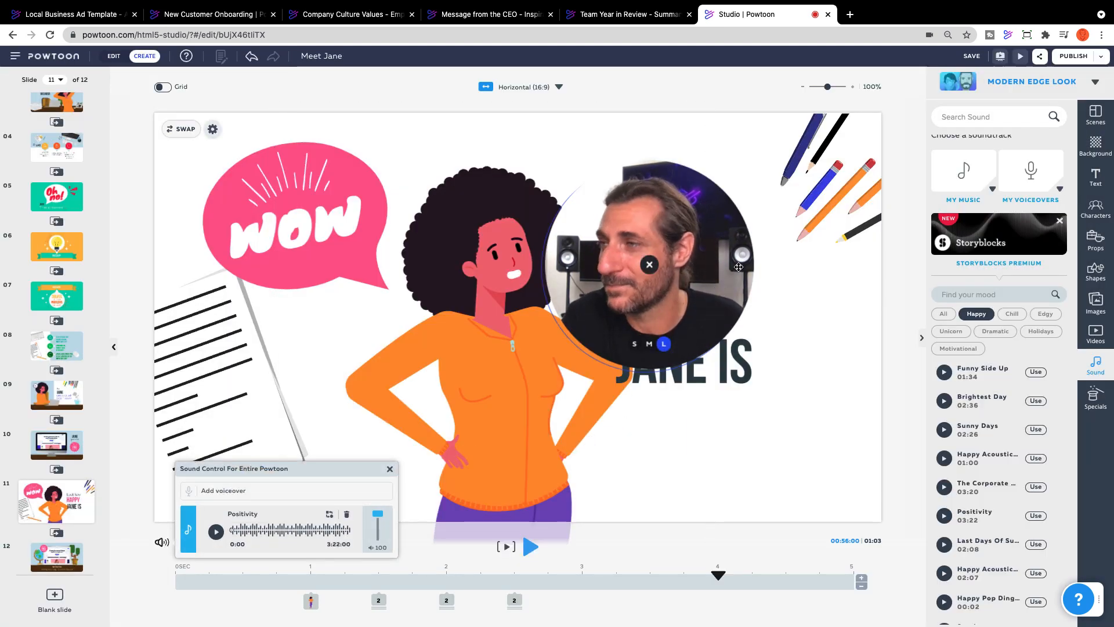
{"action": "left_click_drag", "start_coordinate": [739, 267], "coordinate": [1038, 328]}
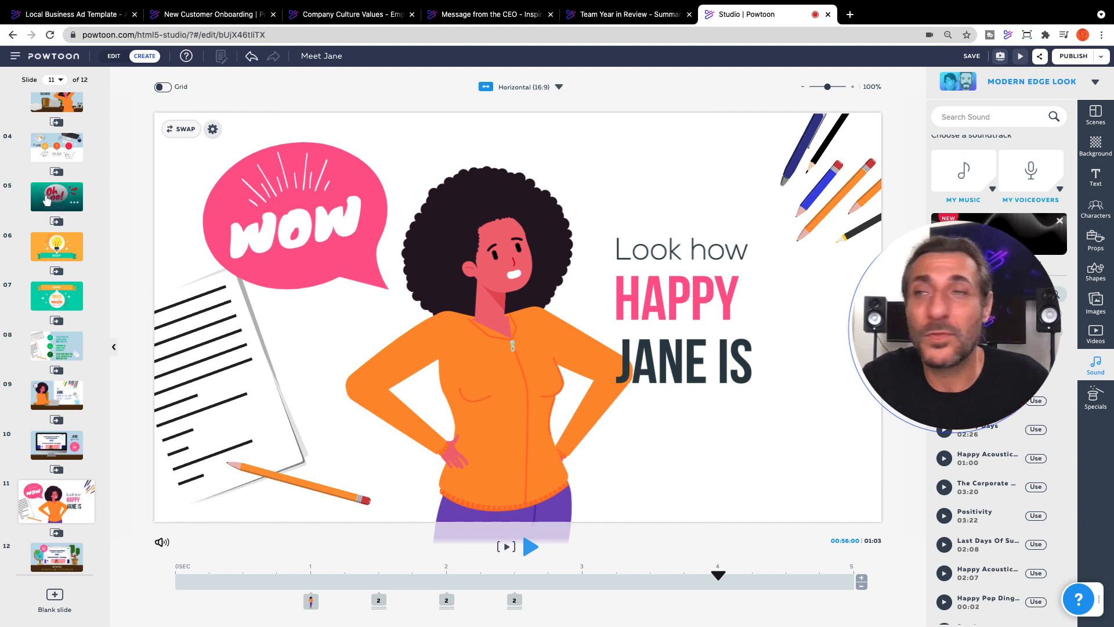
On slide 5, change the green background color to blue #1389E4 with matching colors included
{"action": "left_click", "coordinate": [46, 199]}
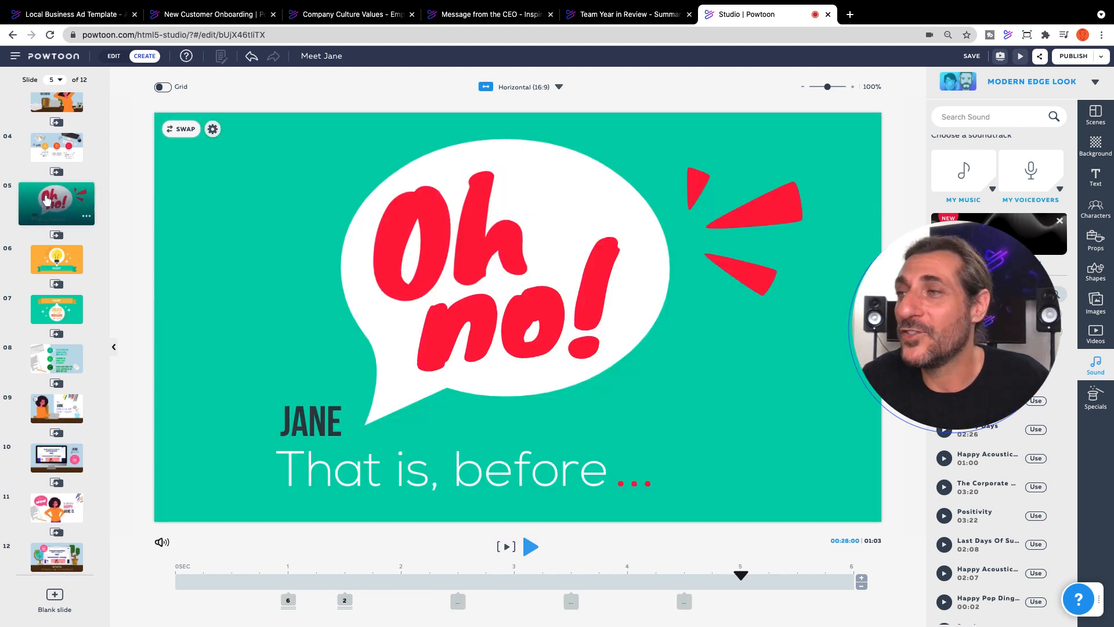
{"action": "left_click", "coordinate": [212, 129]}
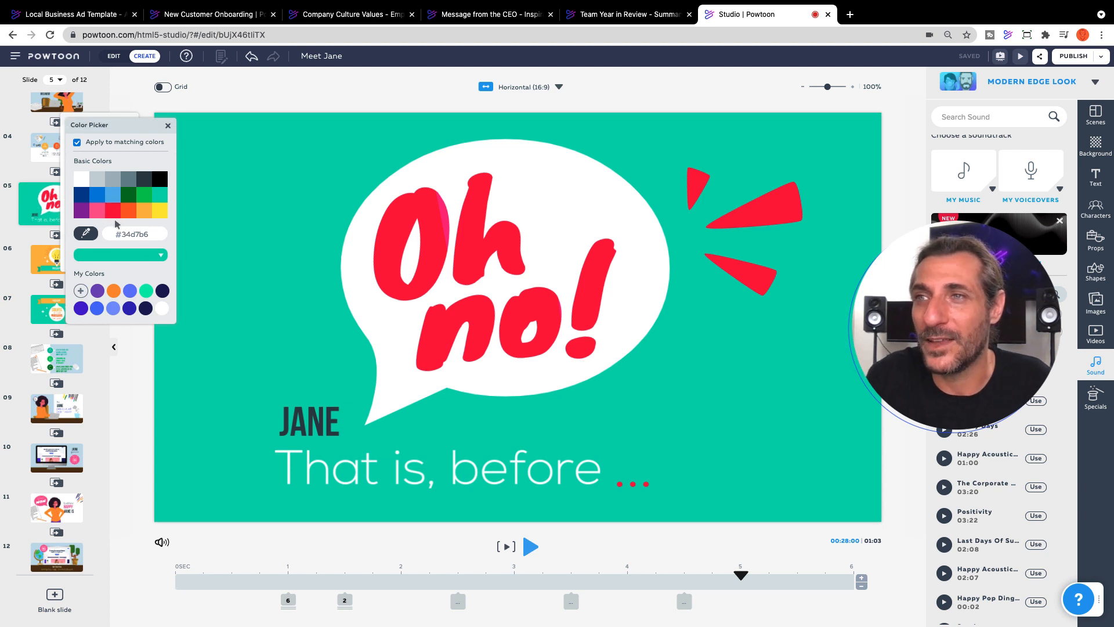
{"action": "left_click", "coordinate": [96, 201]}
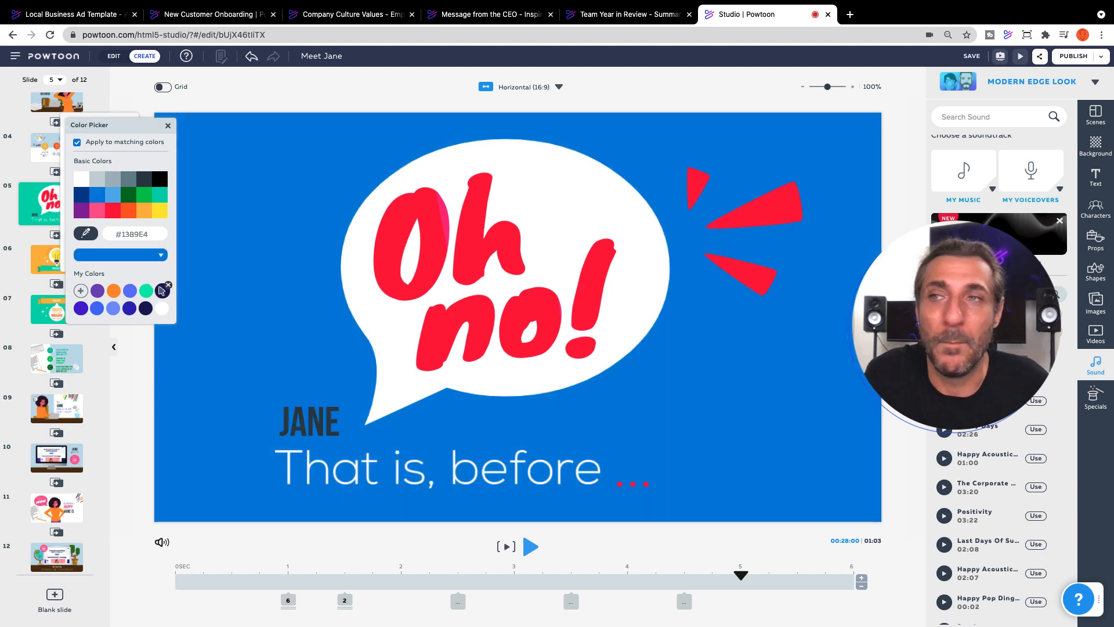
{"action": "left_click", "coordinate": [151, 397]}
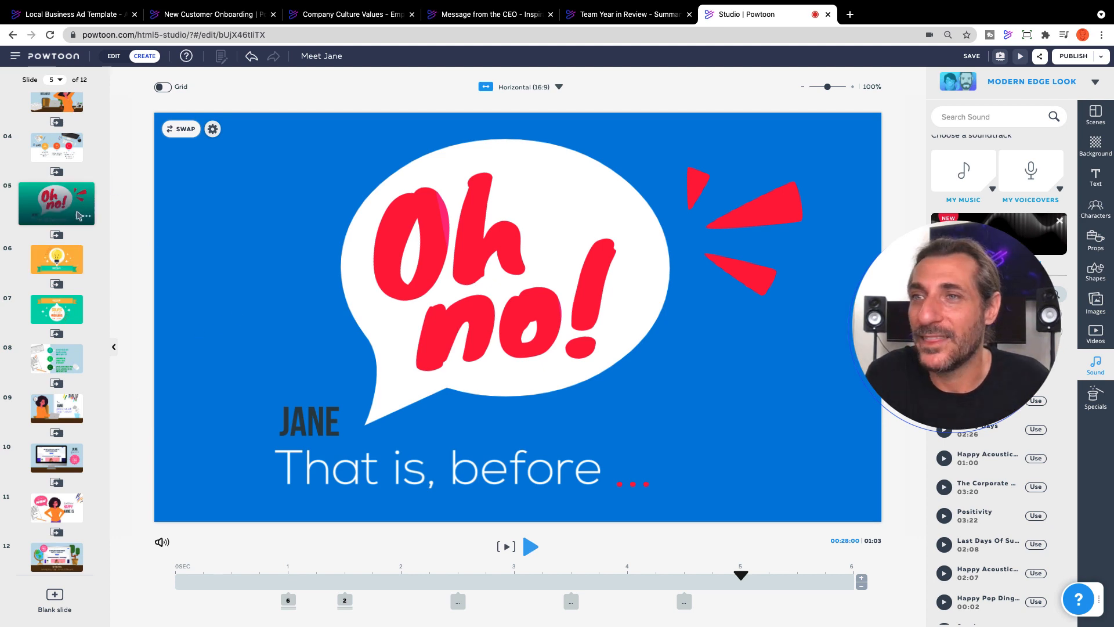
Look over slides 6 and 7 to check their background and color schemes
{"action": "left_click", "coordinate": [88, 298]}
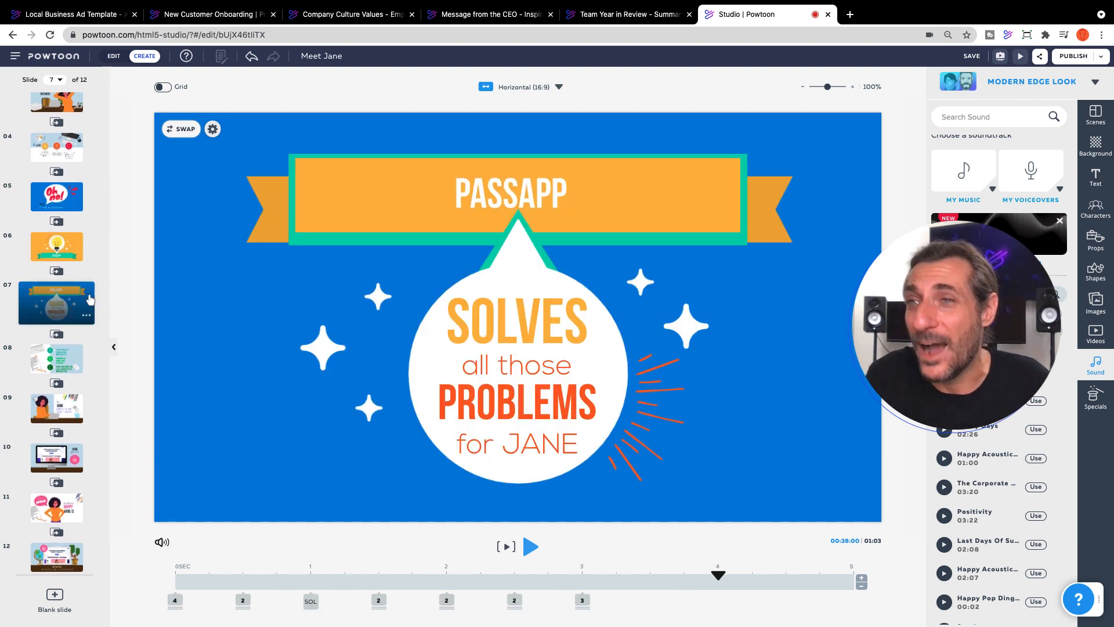
{"action": "left_click", "coordinate": [56, 248]}
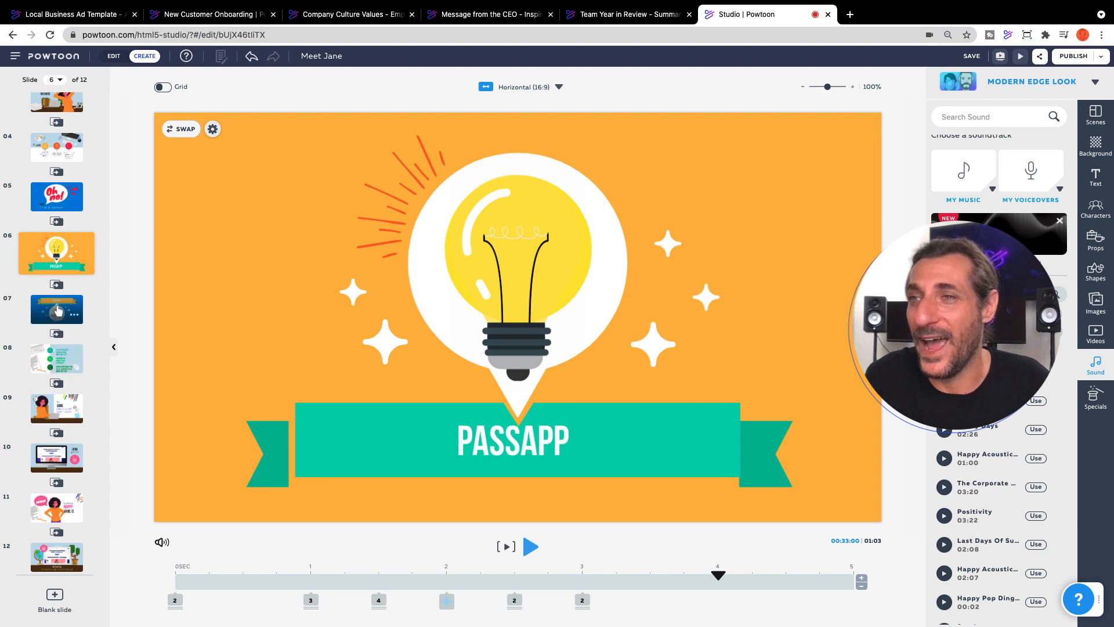
{"action": "left_click", "coordinate": [57, 307]}
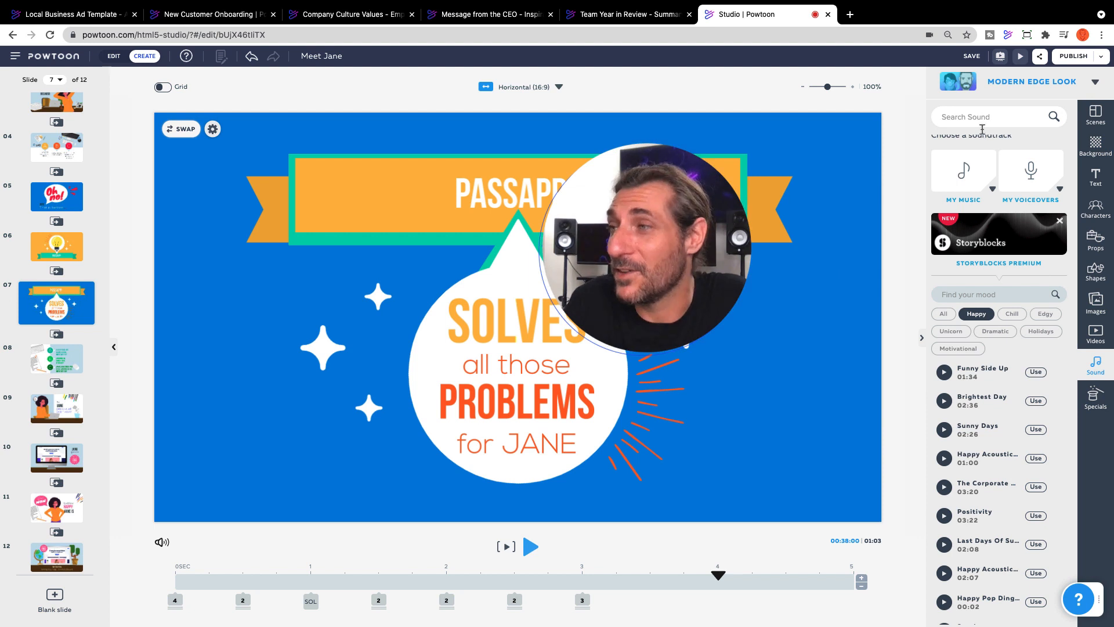
Set up publishing to the Powtoon player with the title "Pass App Explainer" and Full HD 1080p quality
{"action": "left_click", "coordinate": [1100, 57]}
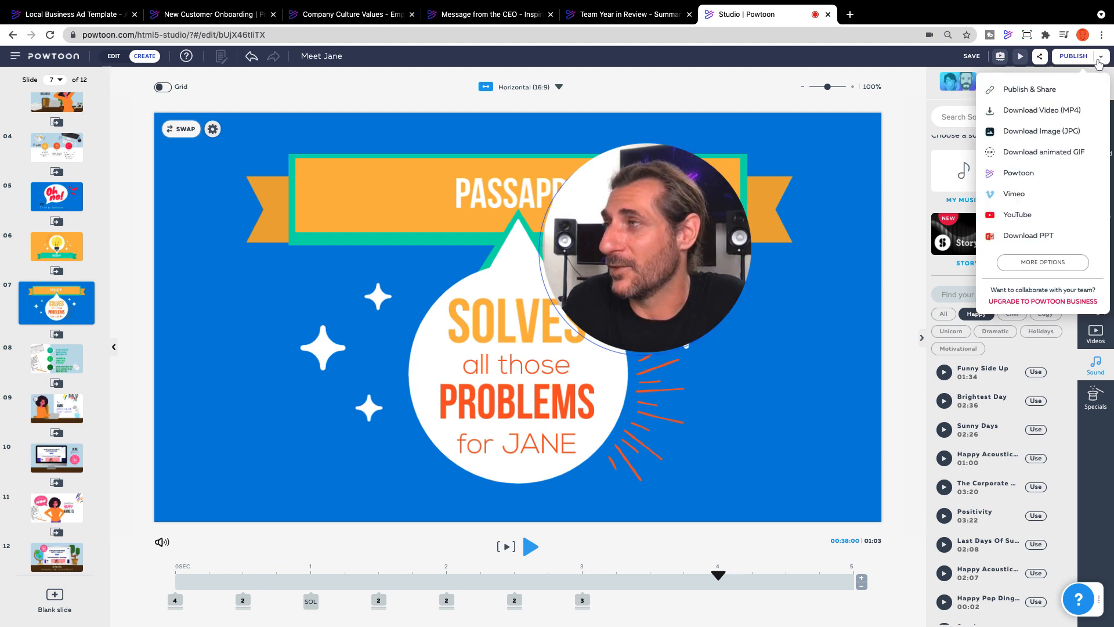
{"action": "left_click", "coordinate": [1052, 175]}
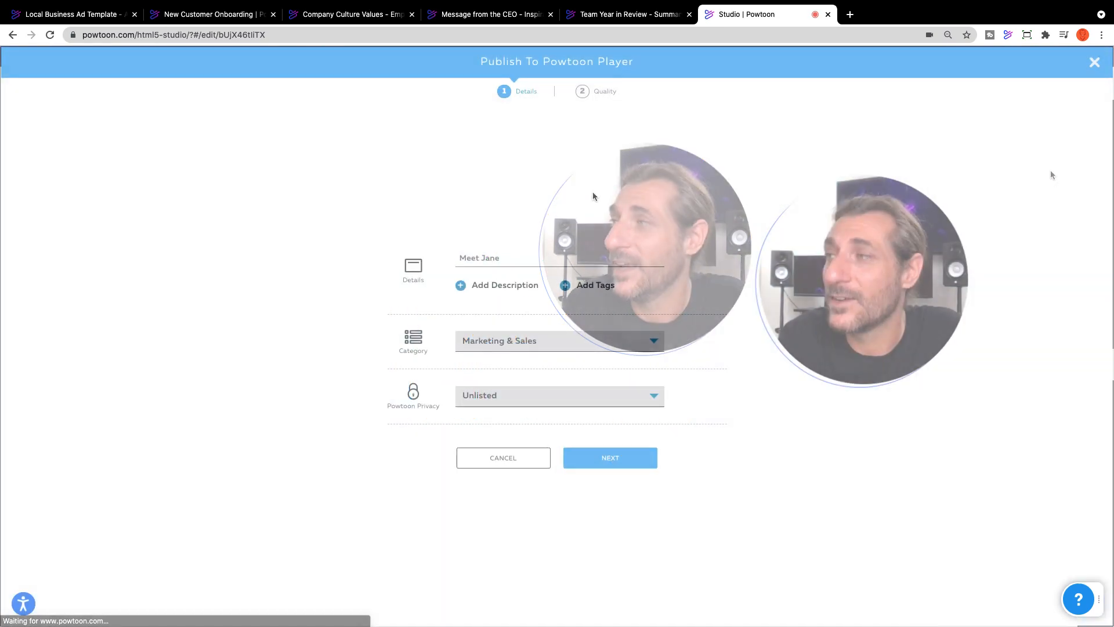
{"action": "left_click", "coordinate": [526, 261]}
{"action": "left_click_drag", "start_coordinate": [526, 260], "coordinate": [356, 250]}
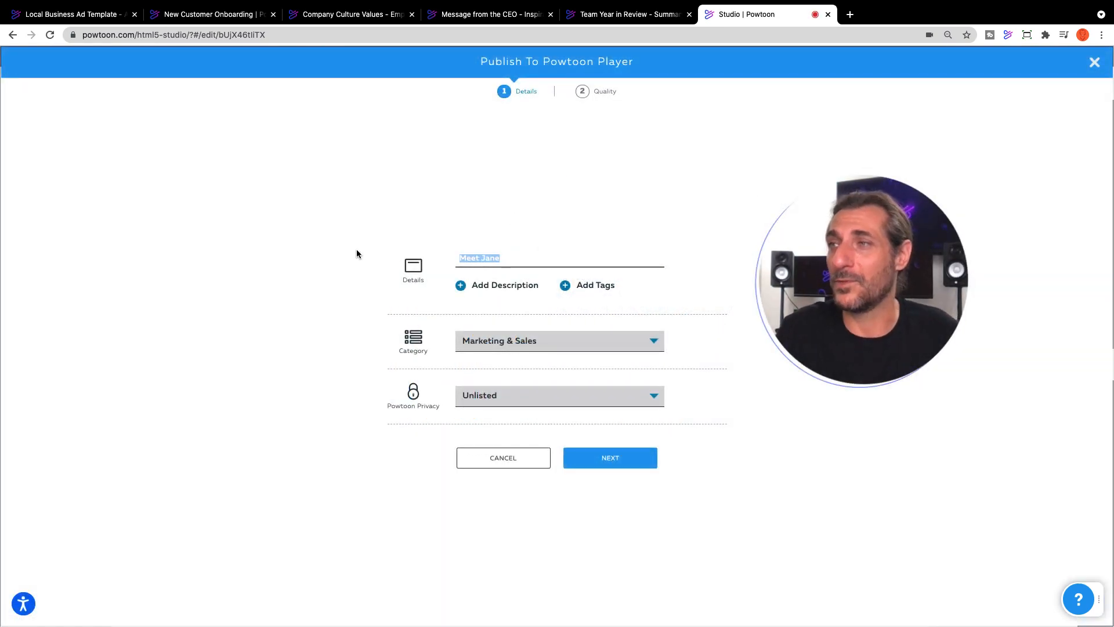
{"action": "type", "text": "Pass App Explainer"}
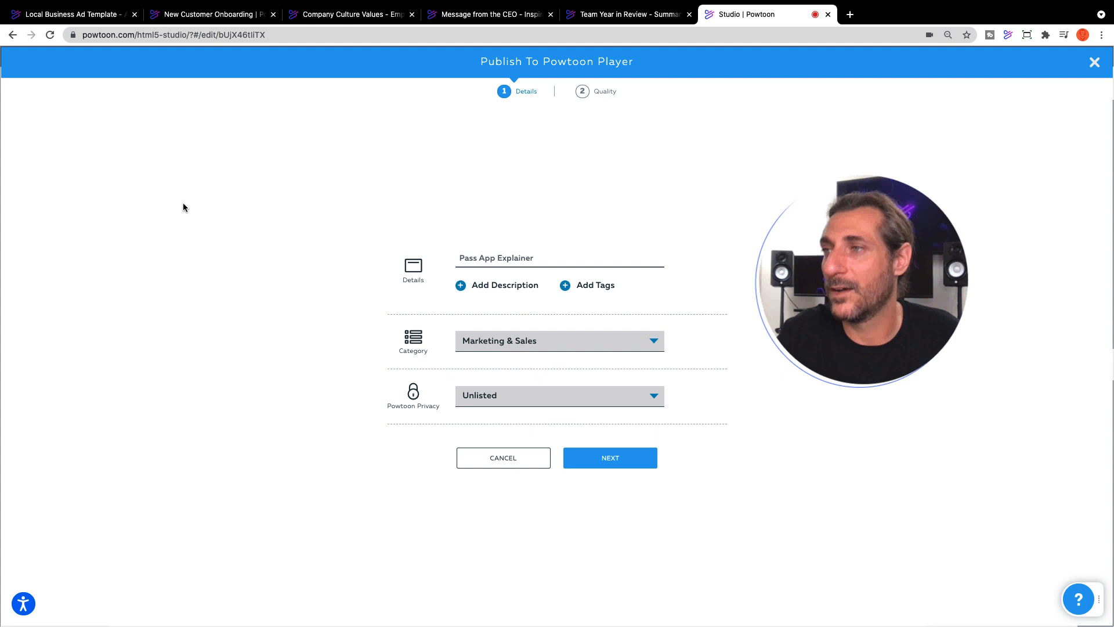
{"action": "left_click", "coordinate": [267, 284]}
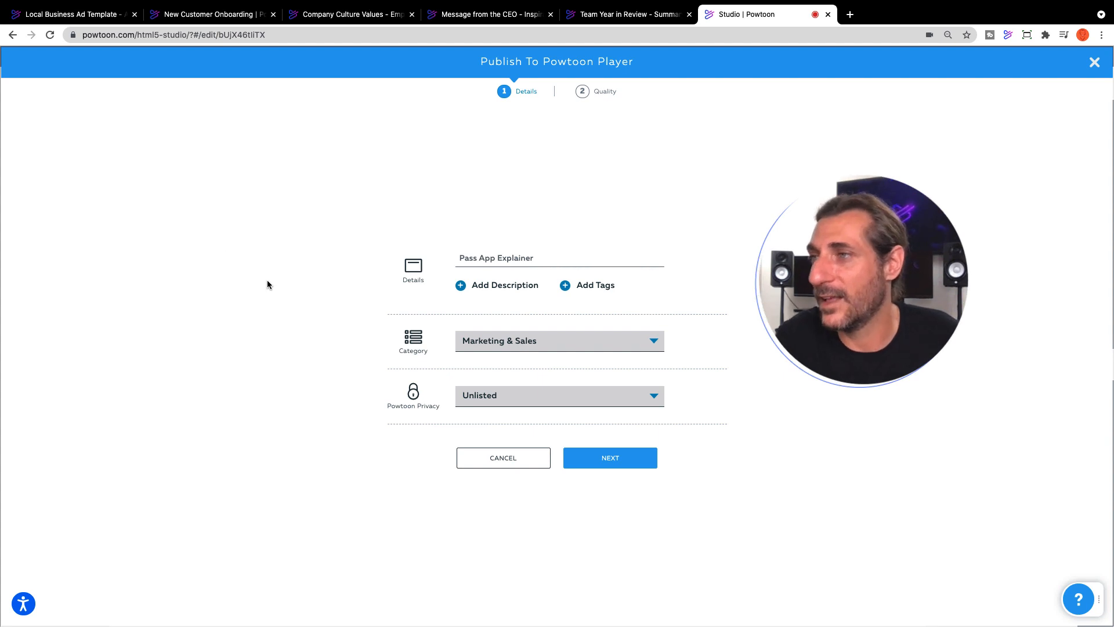
{"action": "left_click", "coordinate": [606, 458]}
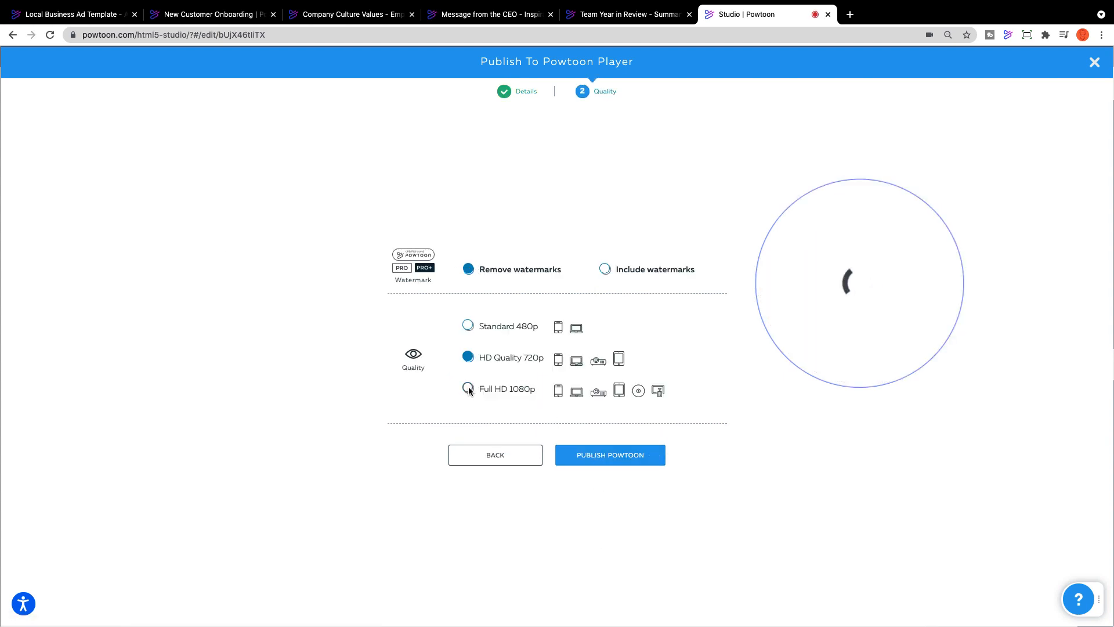
{"action": "left_click", "coordinate": [467, 390]}
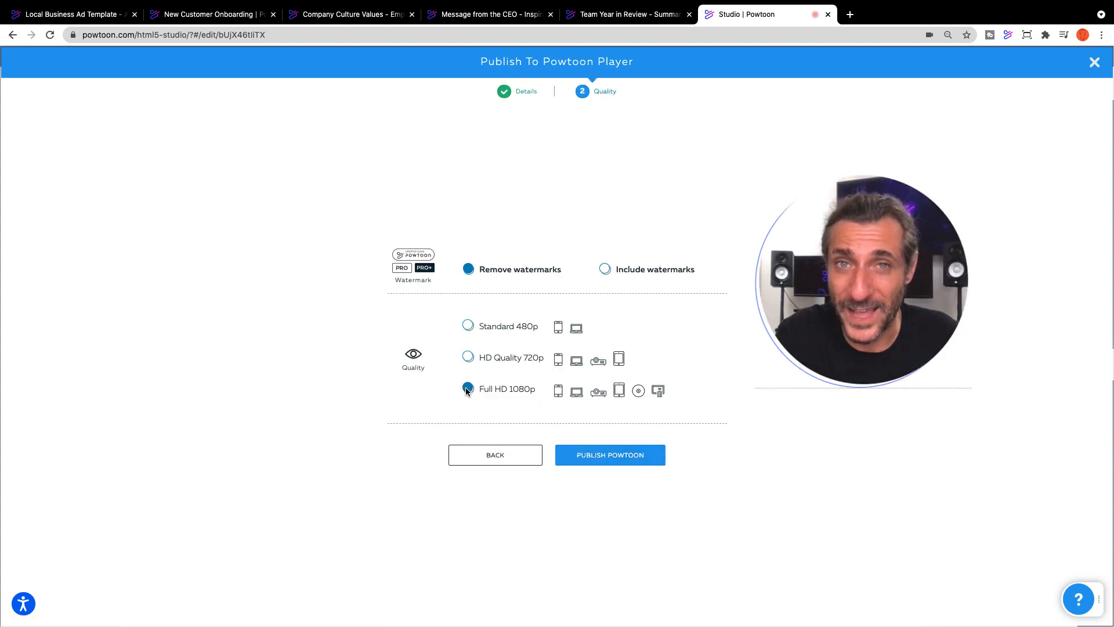